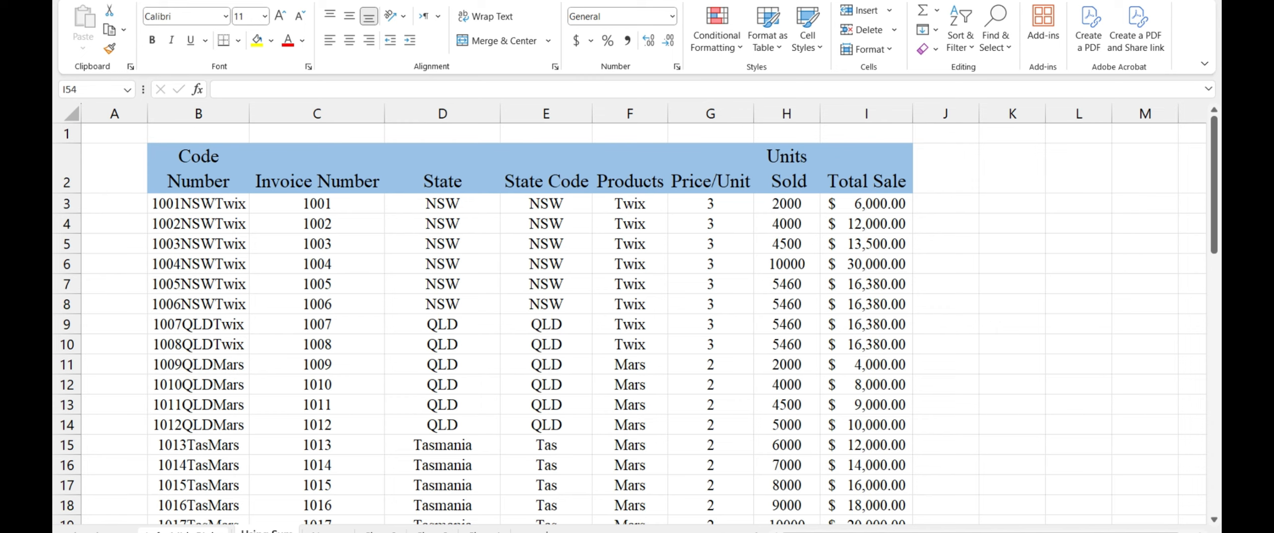
Step: Select the Total Sale values from I3 down to I53 to examine the range that needs totalling
left_click(866, 170)
left_click(867, 204)
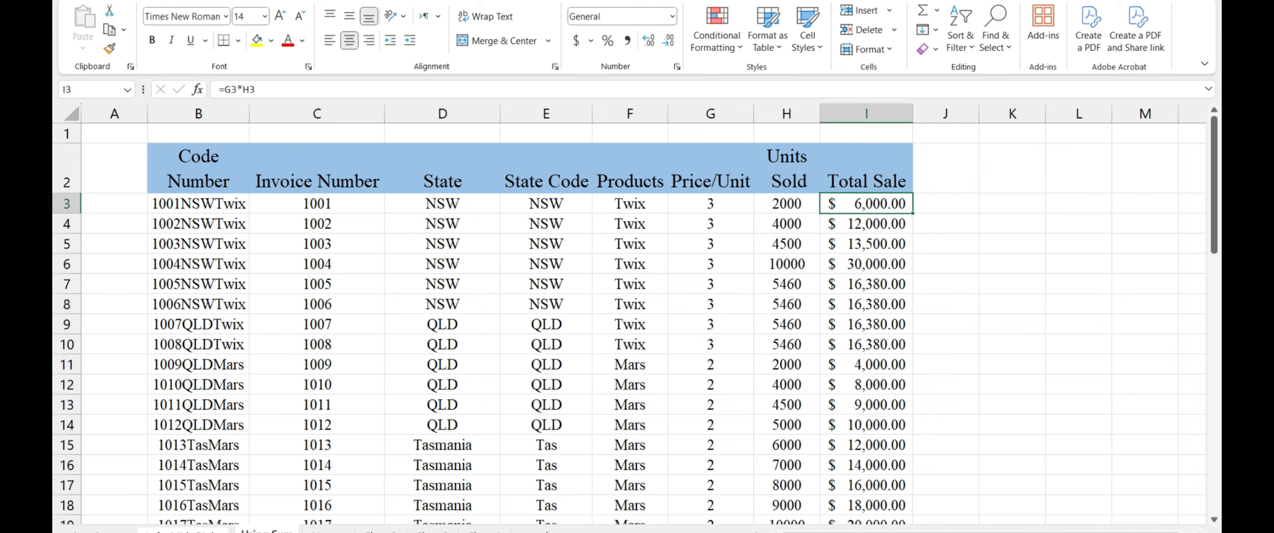
key("ctrl+shift+Down")
key("ctrl+shift+Down")
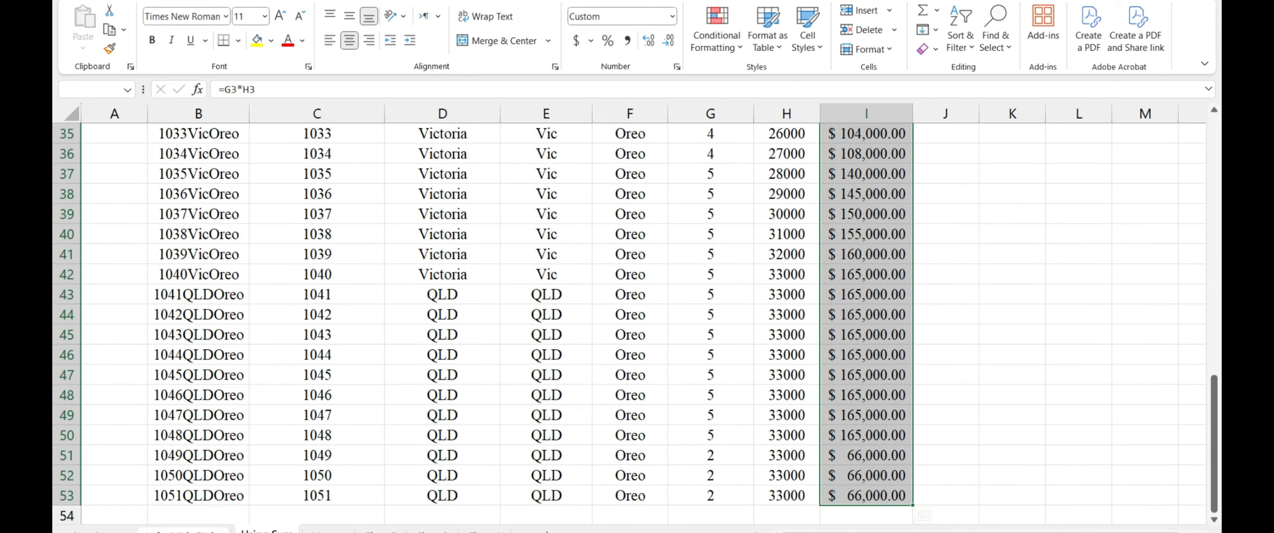
left_click(946, 294)
scroll(946, 294, "down", 1)
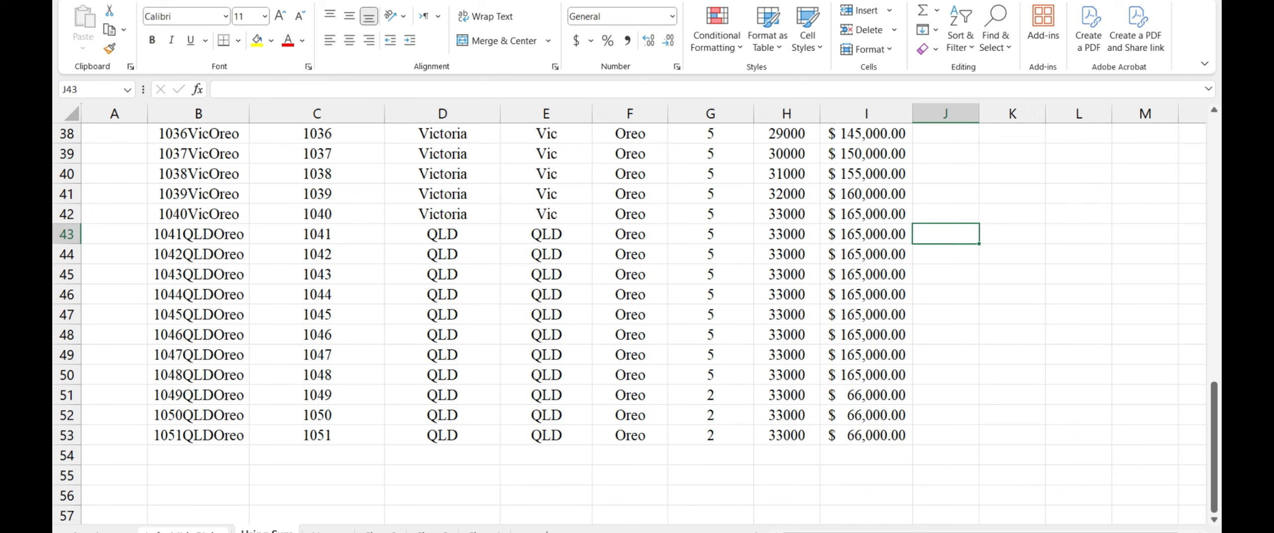
Step: Total the Total Sale column in cell I54 with AutoSum, and undo that total
left_click(866, 455)
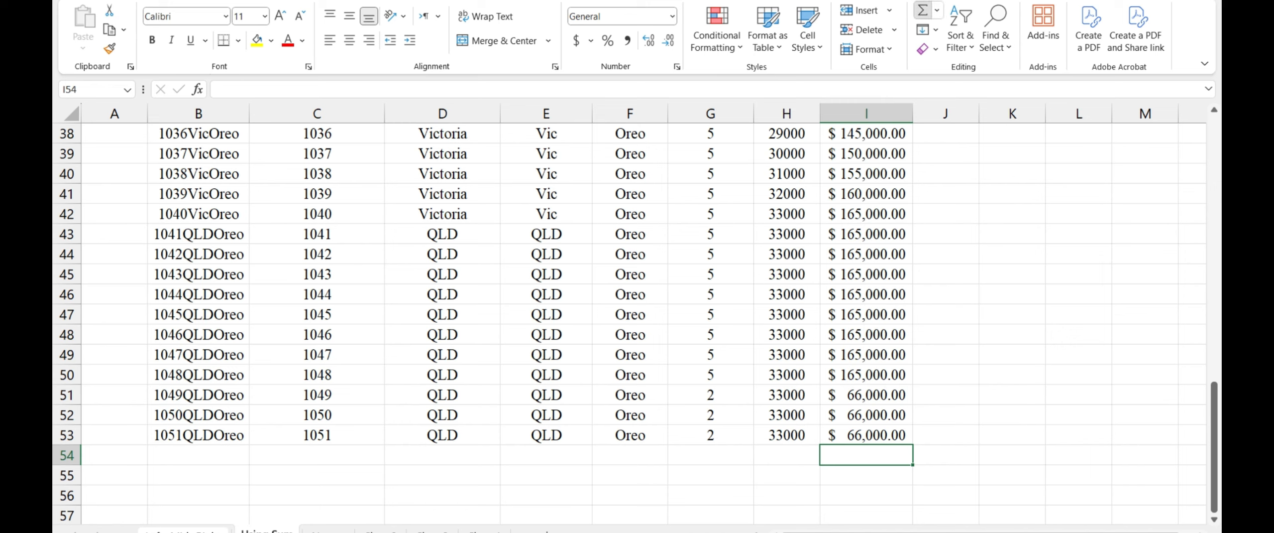
left_click(923, 10)
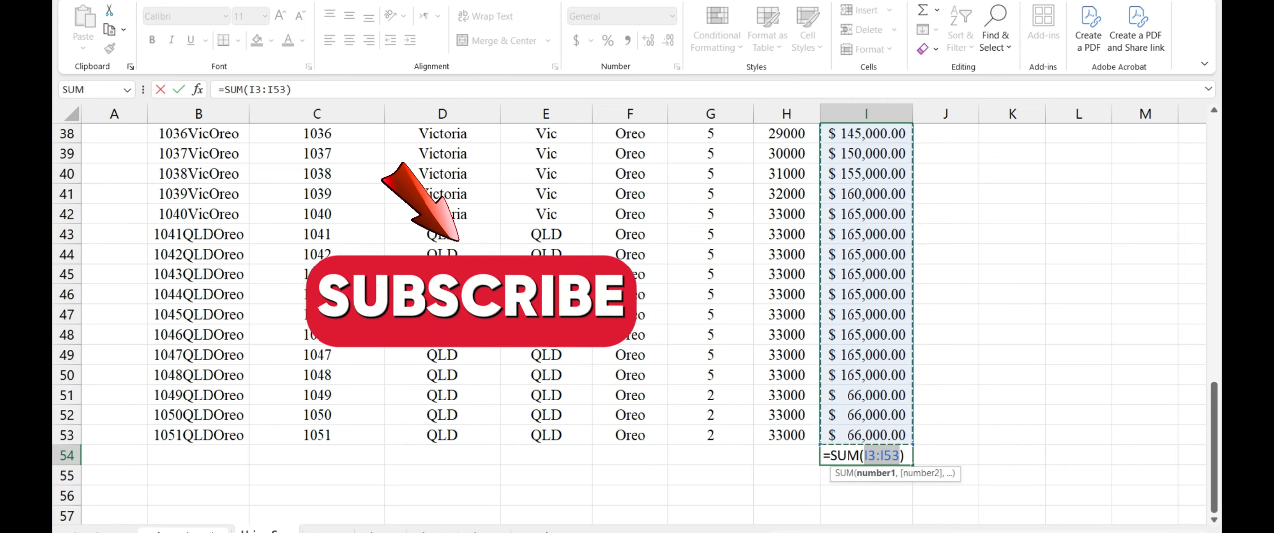
key("Return")
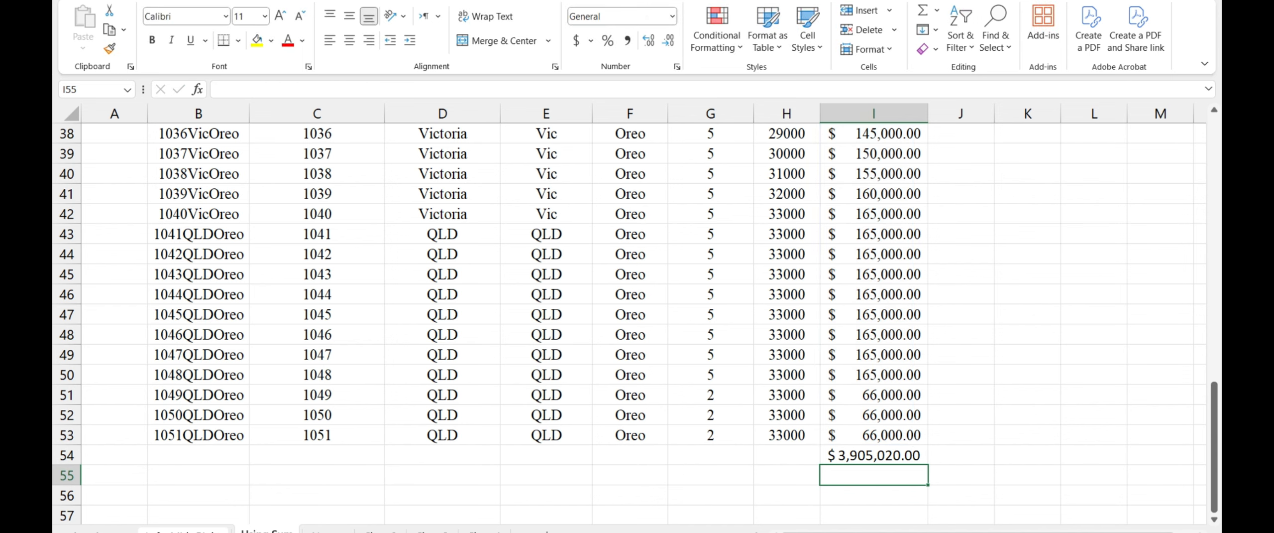
key("ctrl+z")
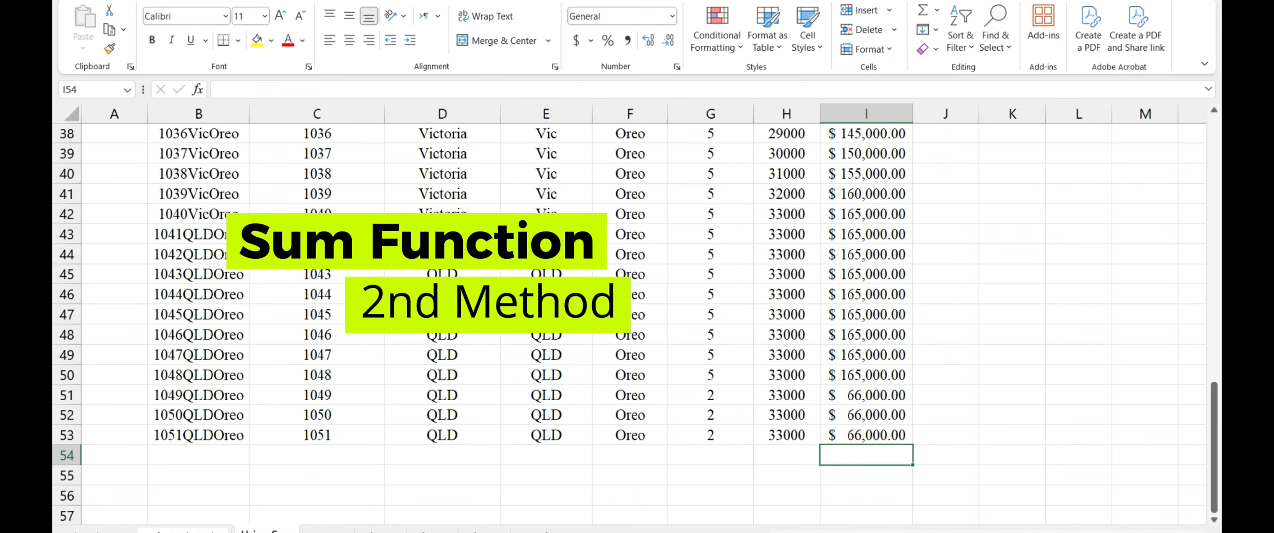
Step: Total the Total Sale column in cell I54 by entering the formula =SUM(I3:I53)
scroll(547, 324, "up", 12)
scroll(547, 323, "down", 12)
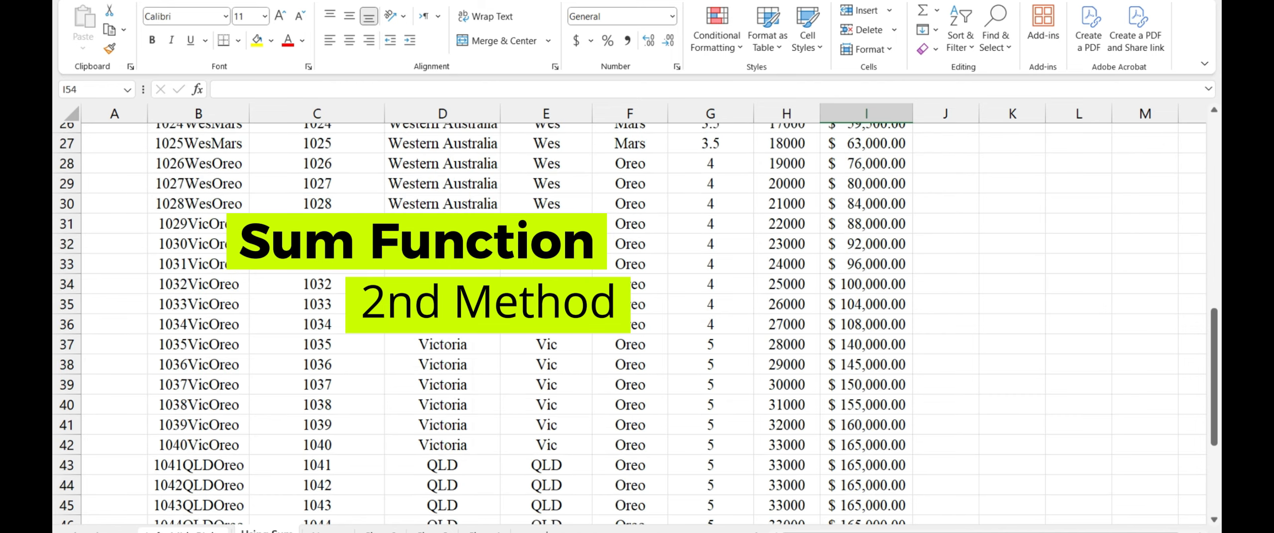
key("F2")
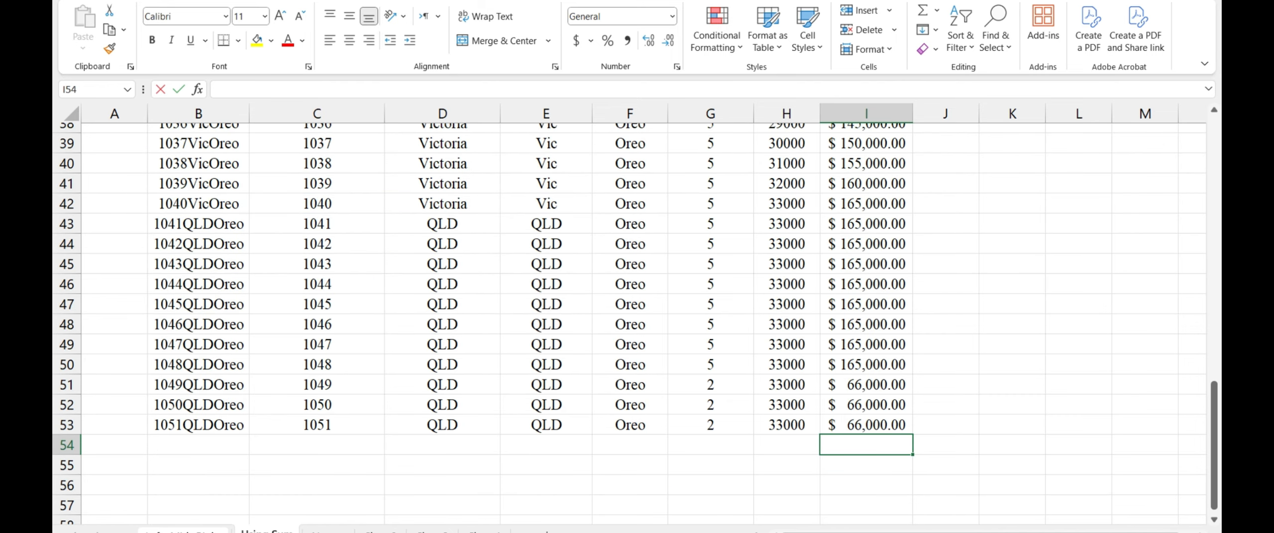
type("=sum")
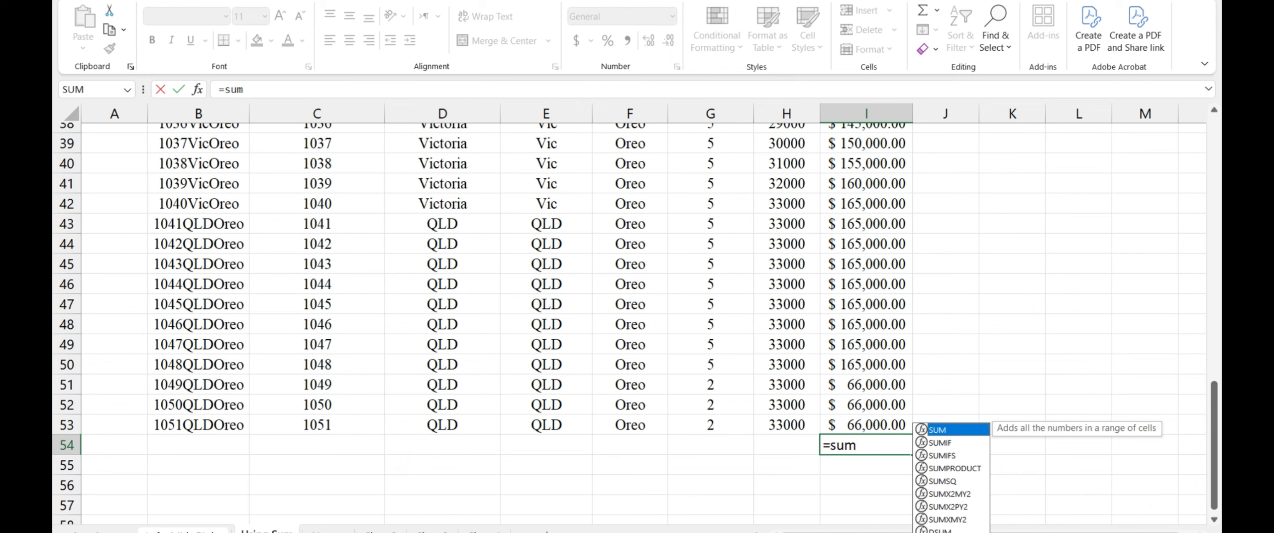
key("Tab")
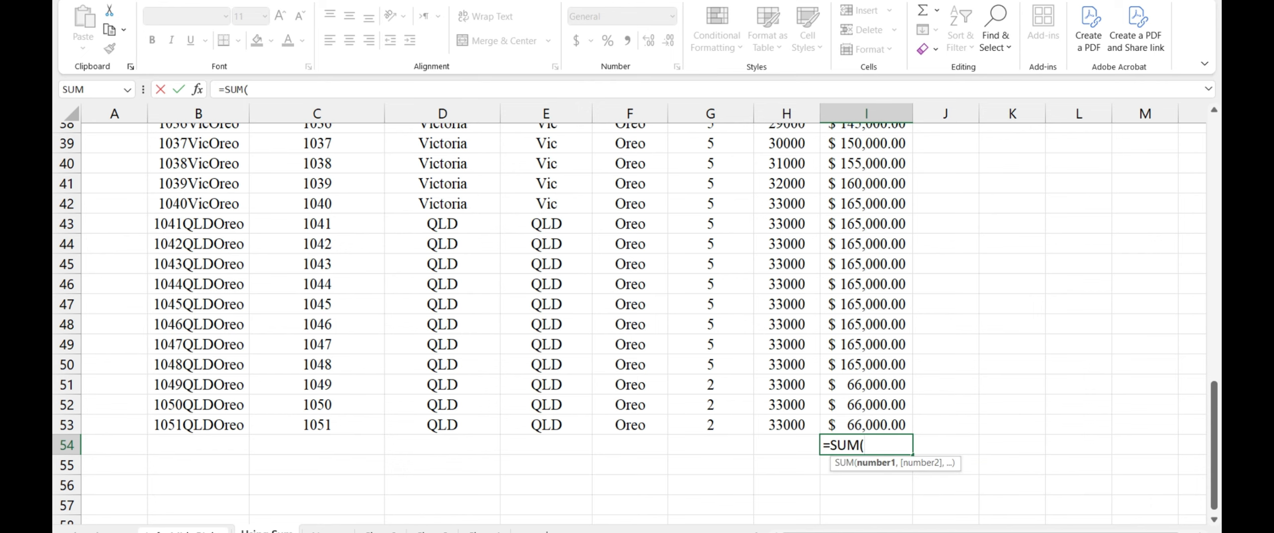
scroll(629, 324, "up", 12)
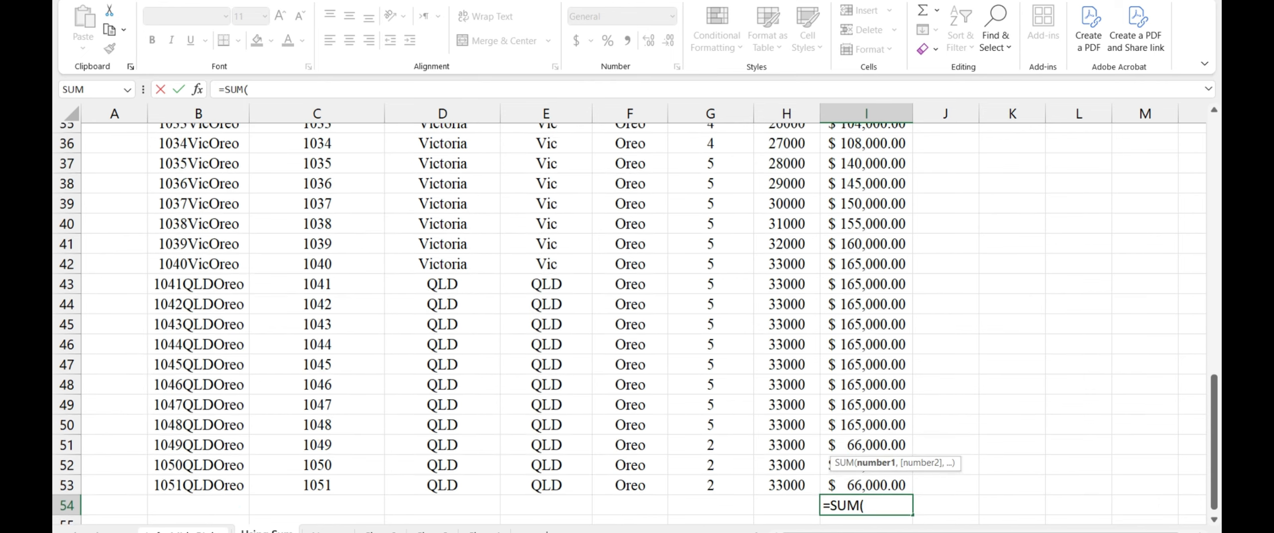
left_click(867, 204)
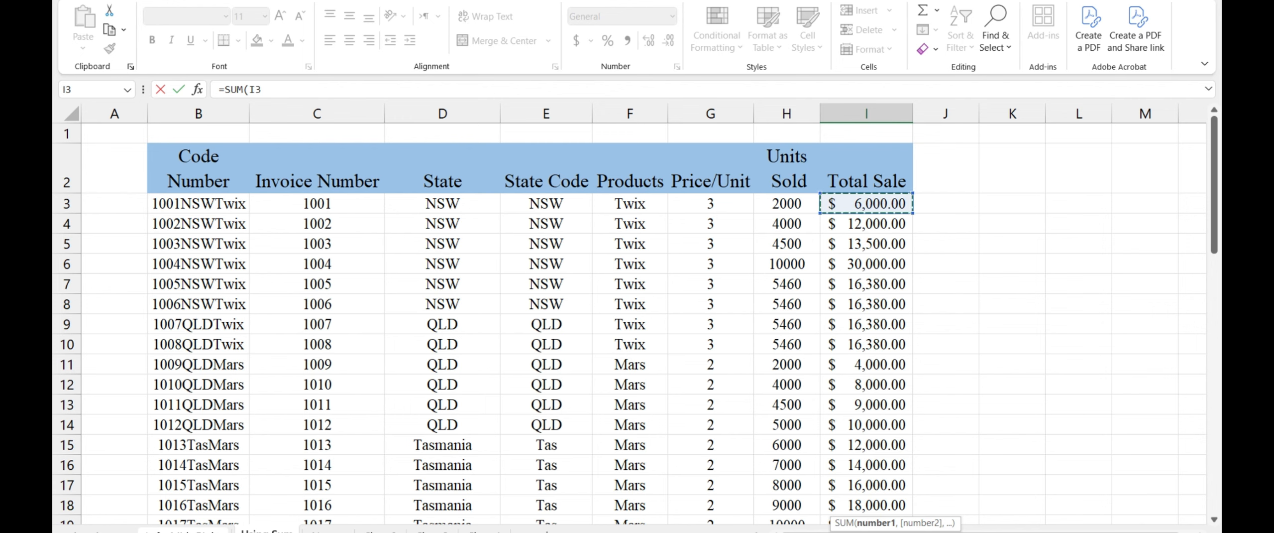
left_click_drag(866, 203, 867, 513)
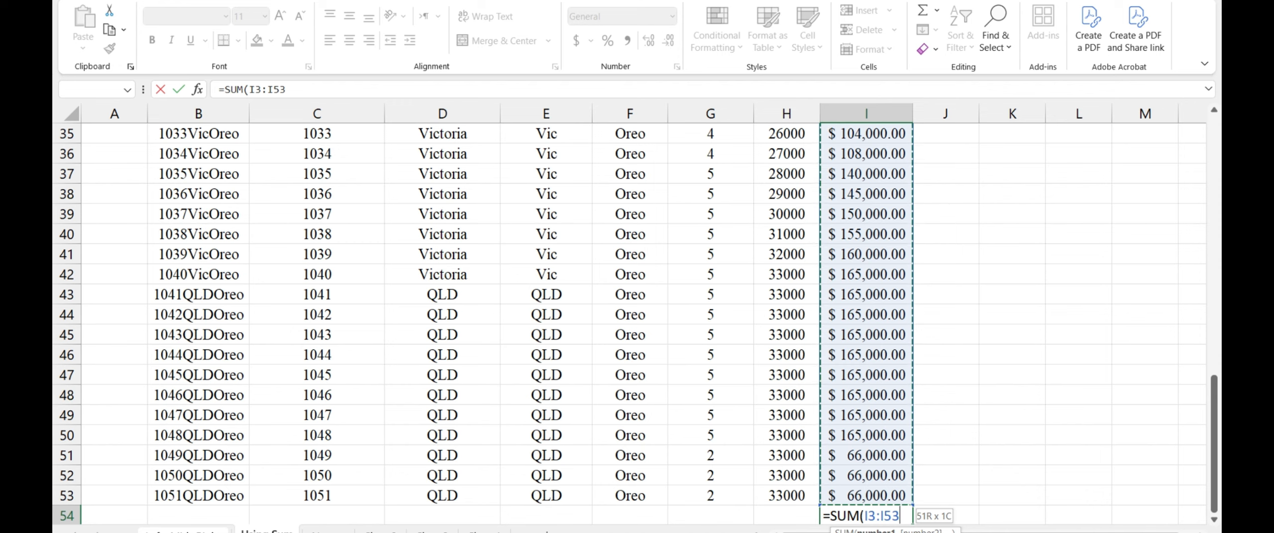
type(")")
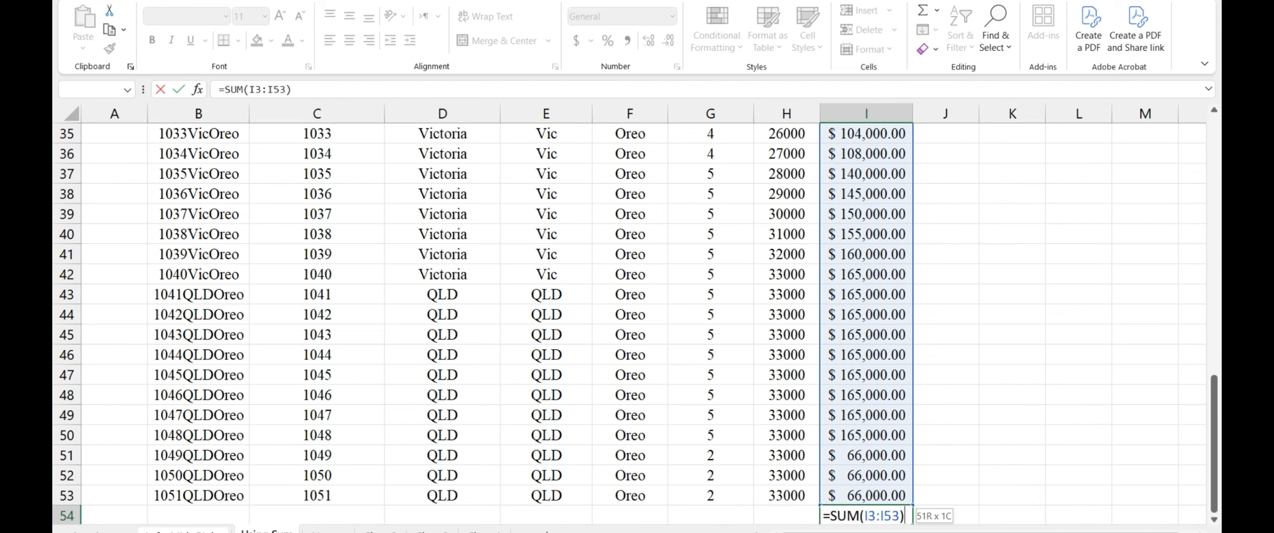
key("Return")
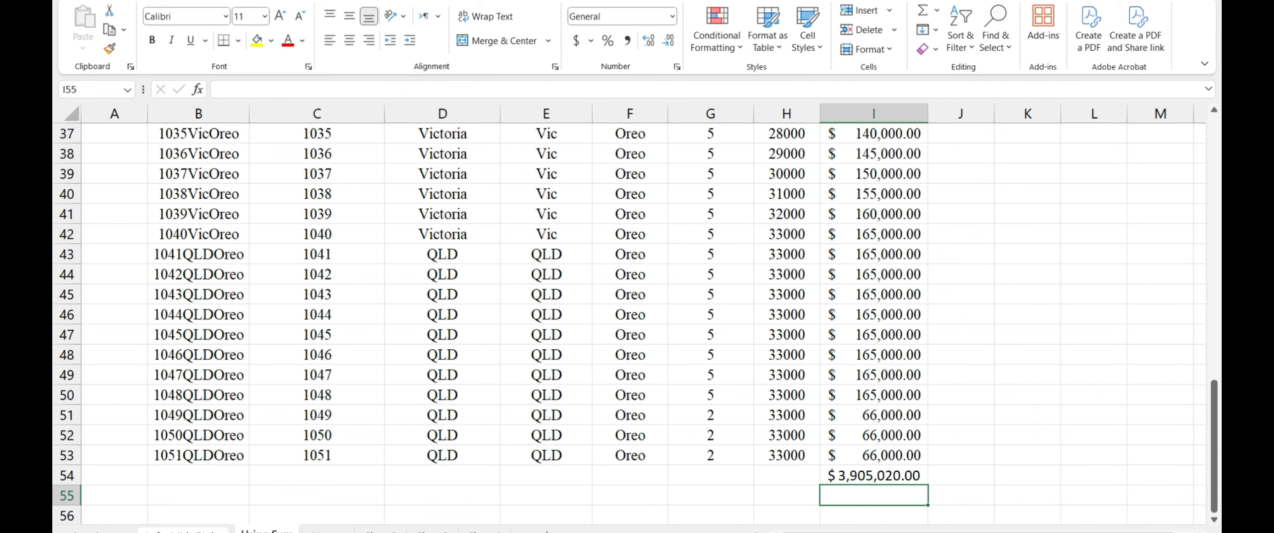
Step: In the second table's summary, enter =SUMIF(U3:U53,"=10000") in cell U56 to sum the units sold equal to 10000
scroll(636, 324, "up", 12)
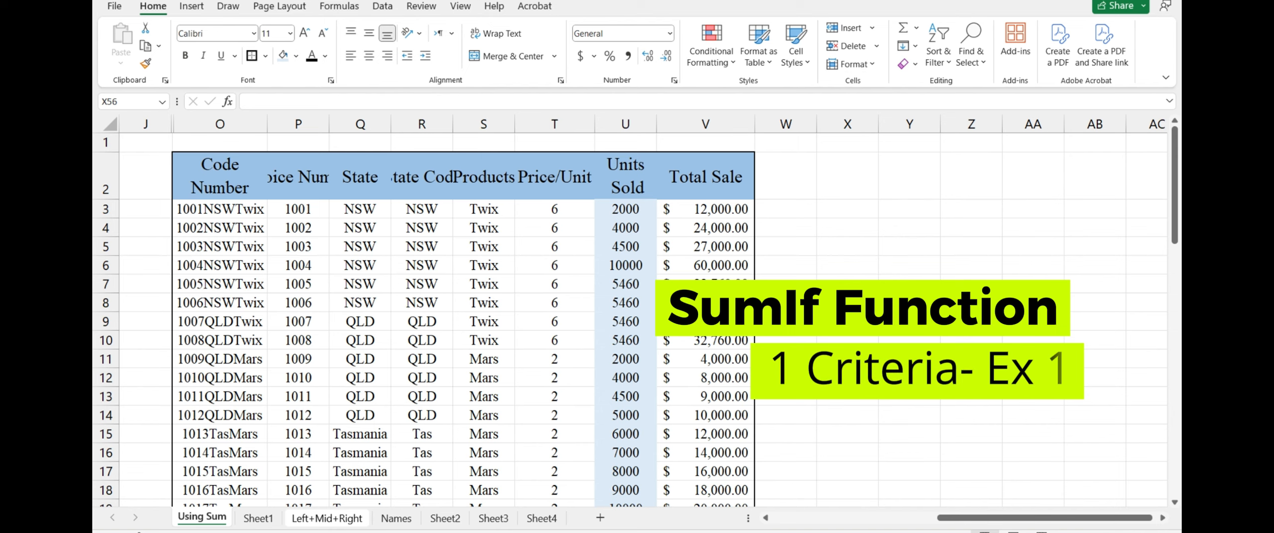
left_click(554, 176)
left_click(626, 177)
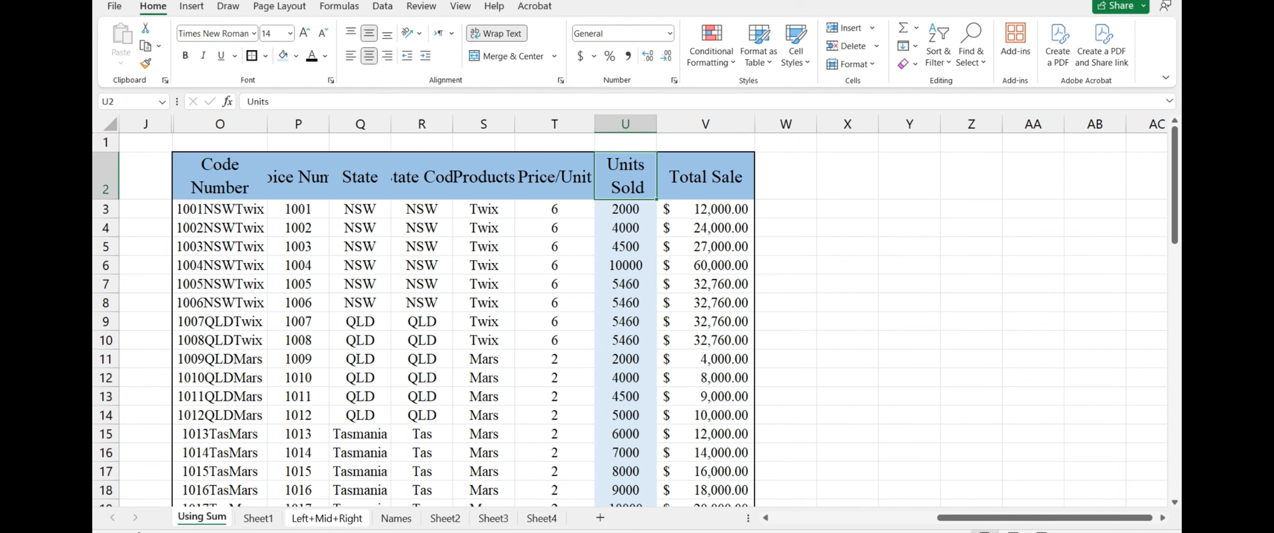
scroll(637, 318, "down", 13)
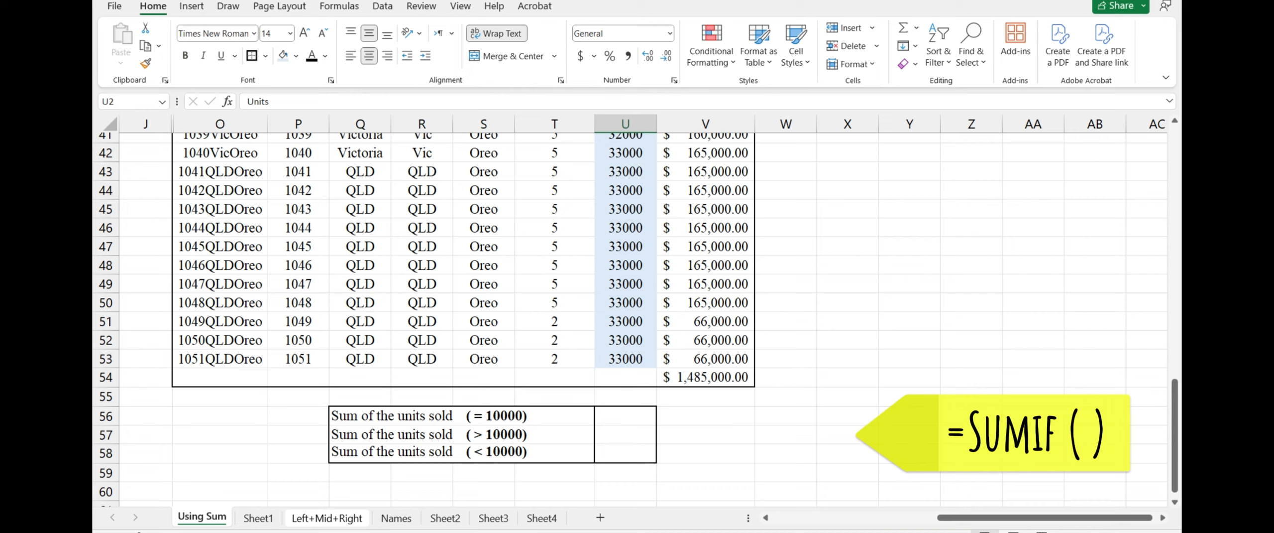
left_click(626, 416)
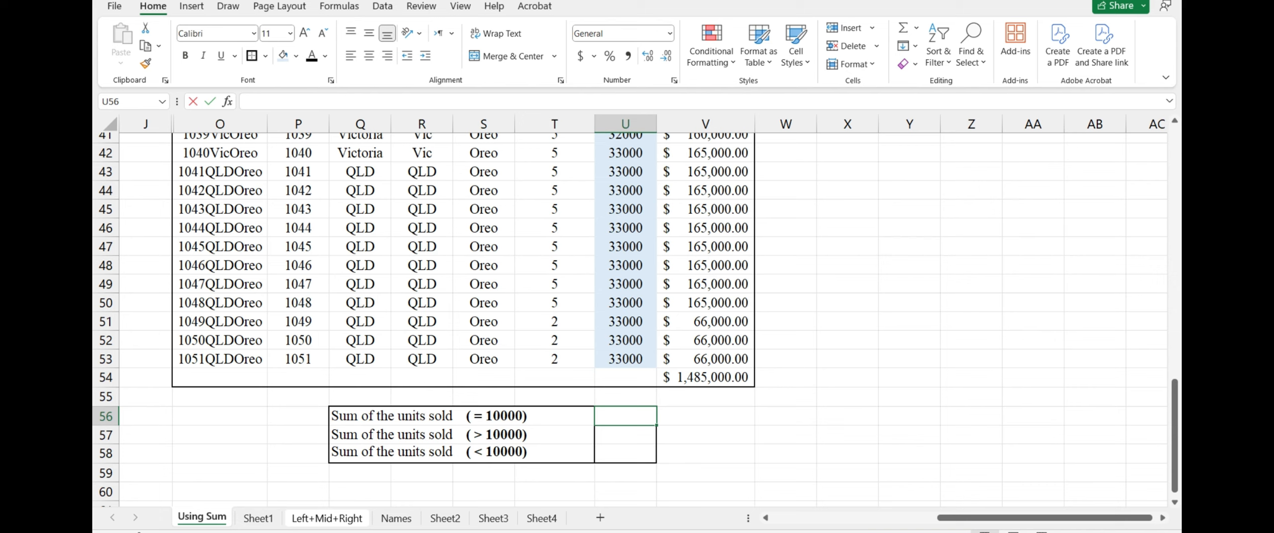
type("=")
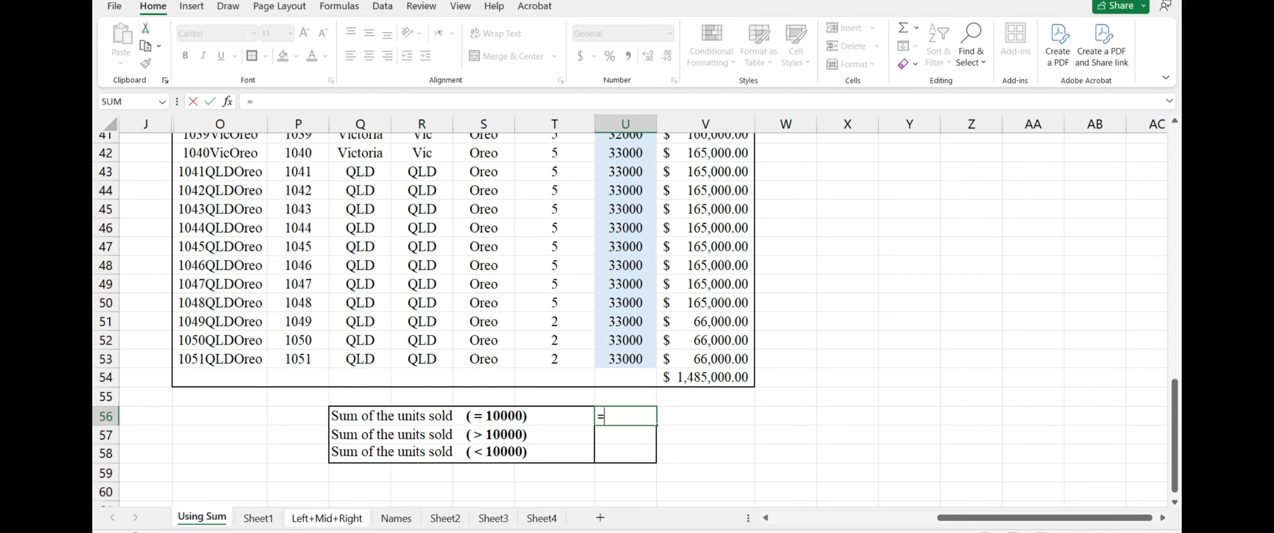
type("sum")
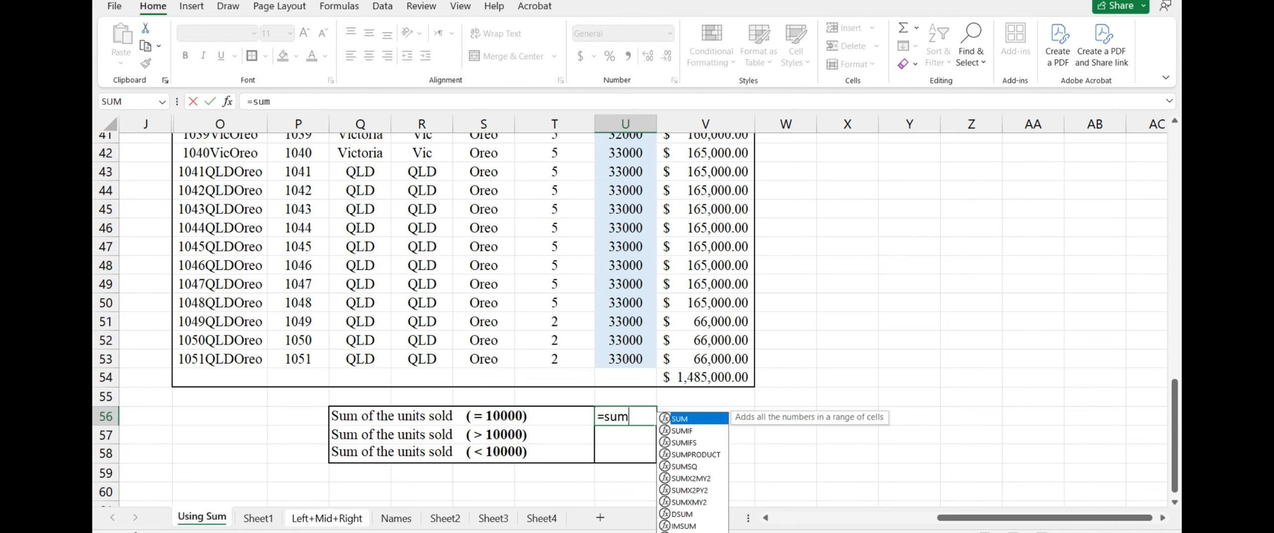
type("if")
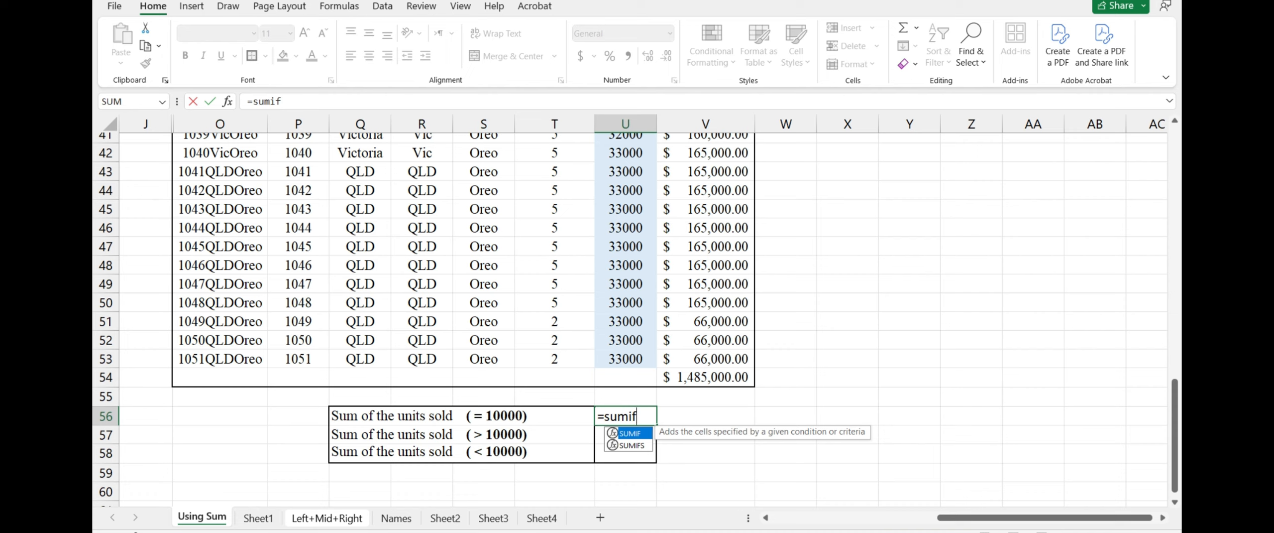
key("Tab")
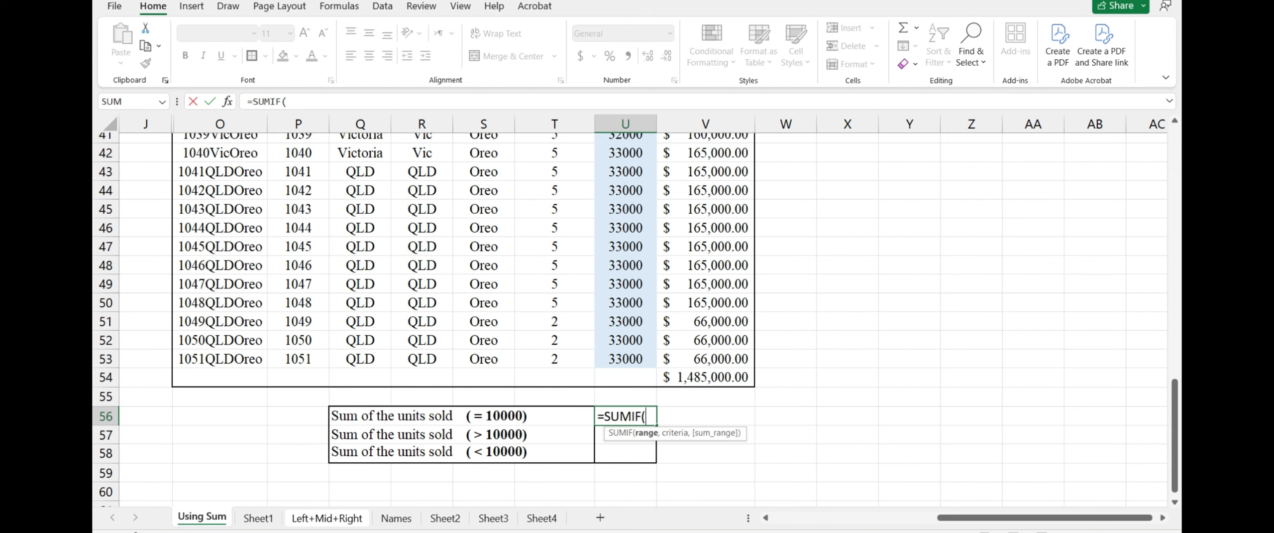
scroll(635, 319, "up", 13)
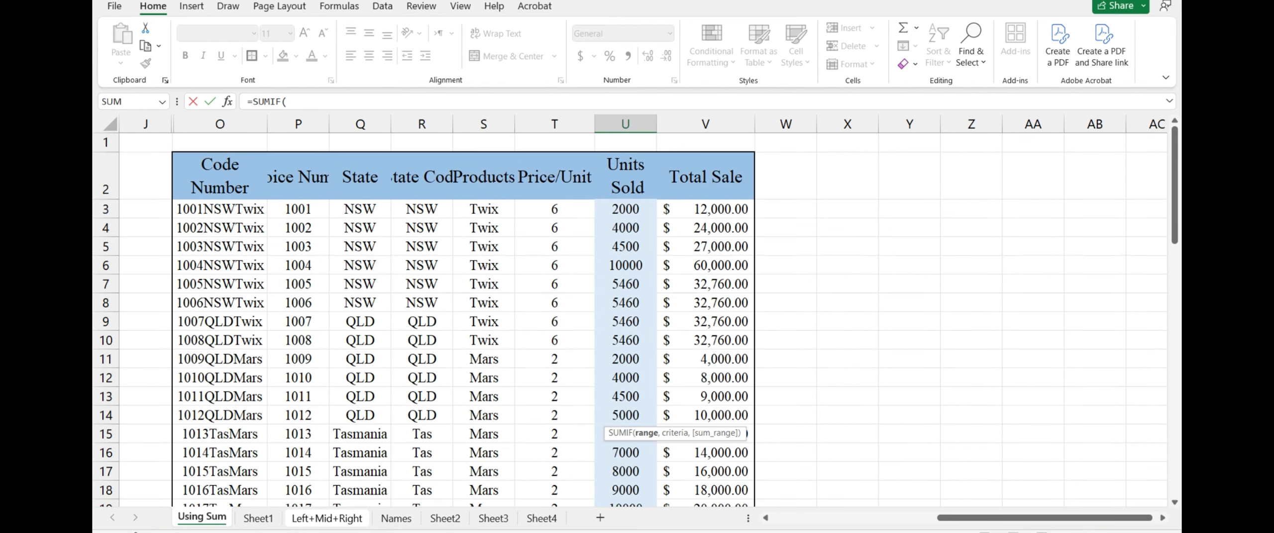
left_click(626, 209)
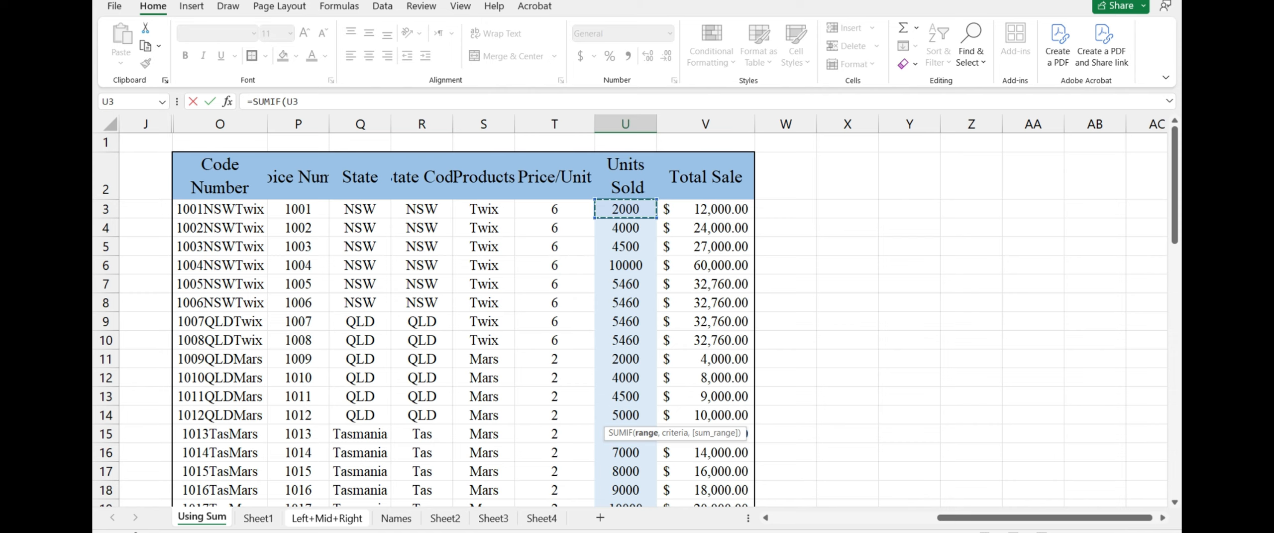
left_click_drag(626, 208, 626, 480)
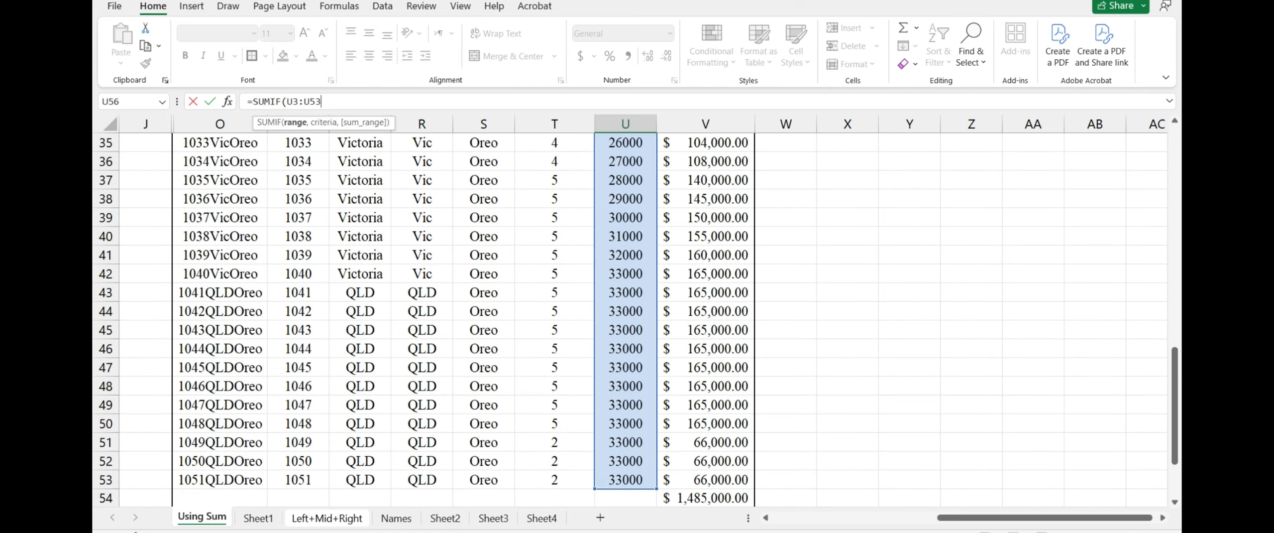
type(",\"")
type("=10000\"")
key("Return")
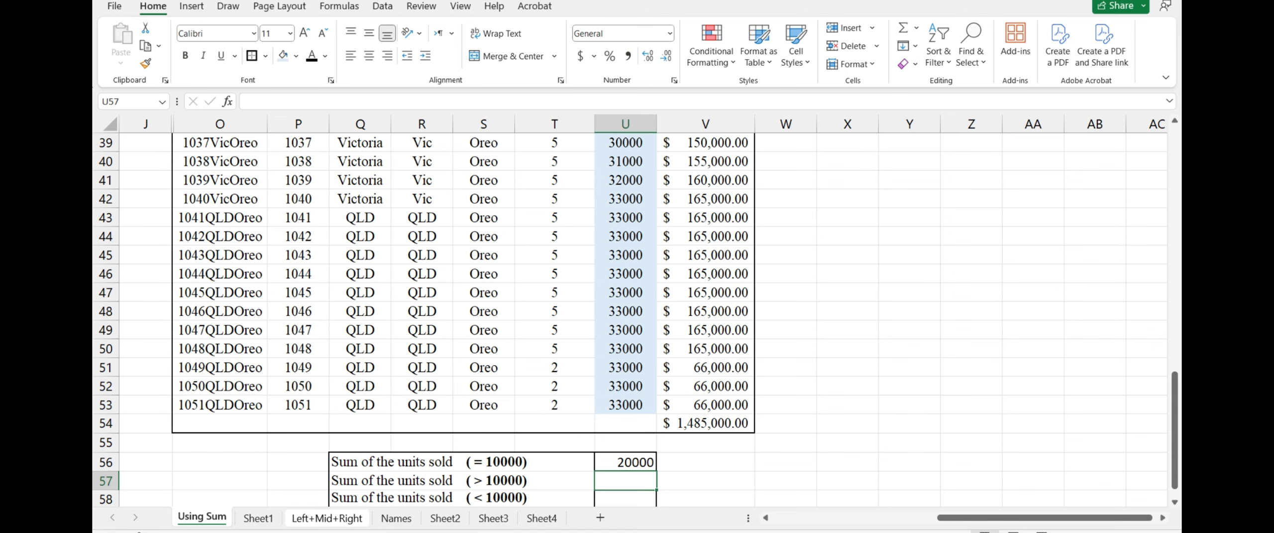
Step: Copy the SUMIF formula from U56 down to the two summary cells U57 and U58
scroll(632, 318, "down", 1)
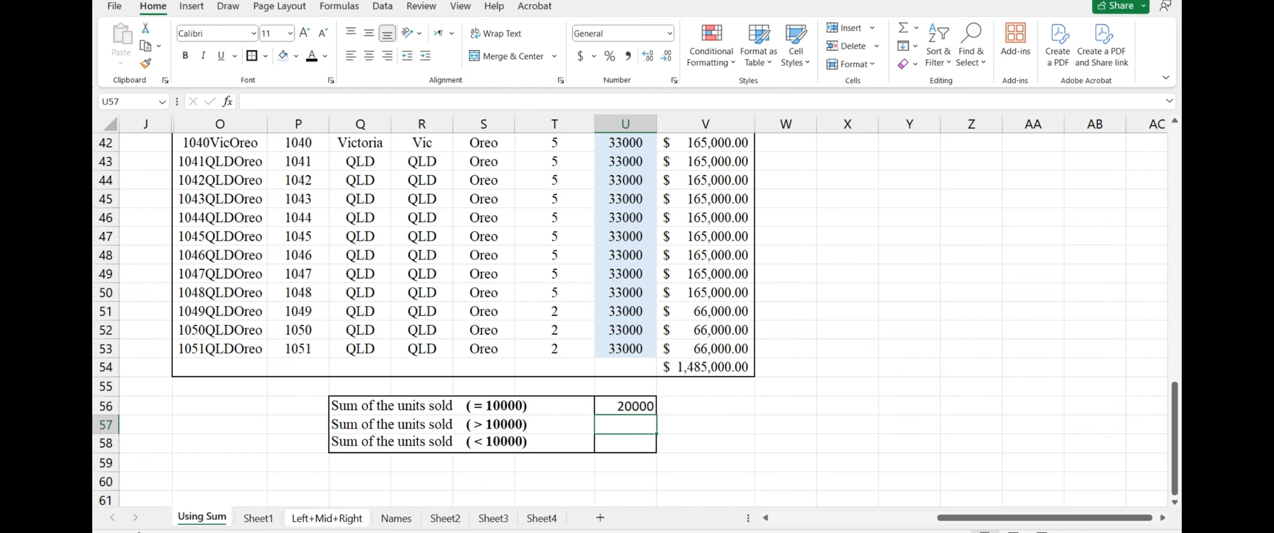
left_click(625, 405)
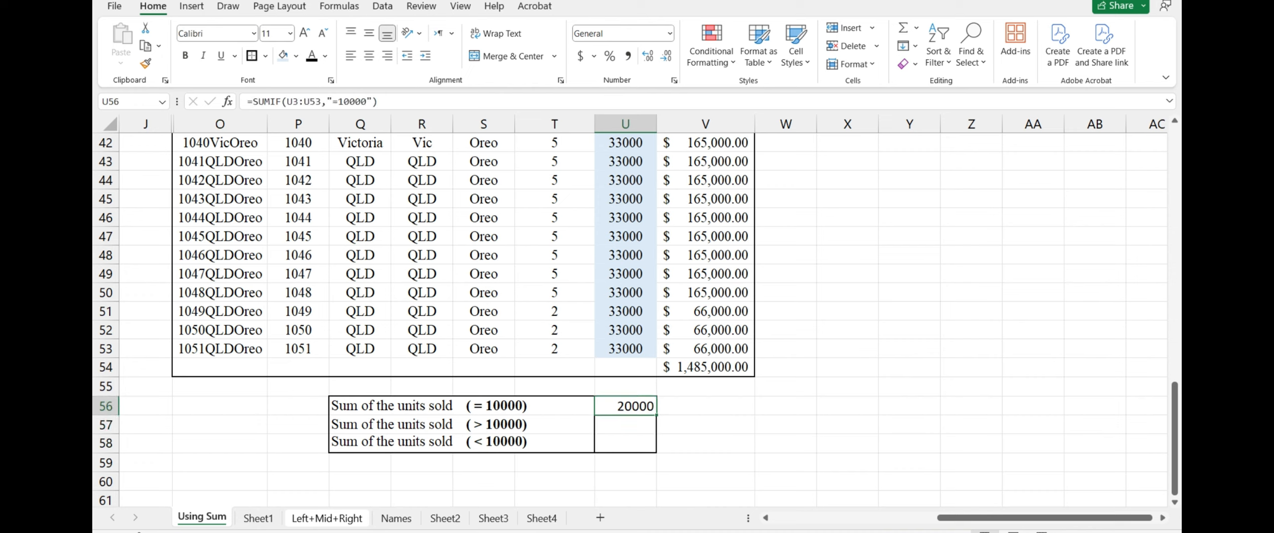
left_click_drag(656, 415, 656, 452)
Step: Change the SUMIF criterion in cell U57 to ">10000"
left_click(625, 424)
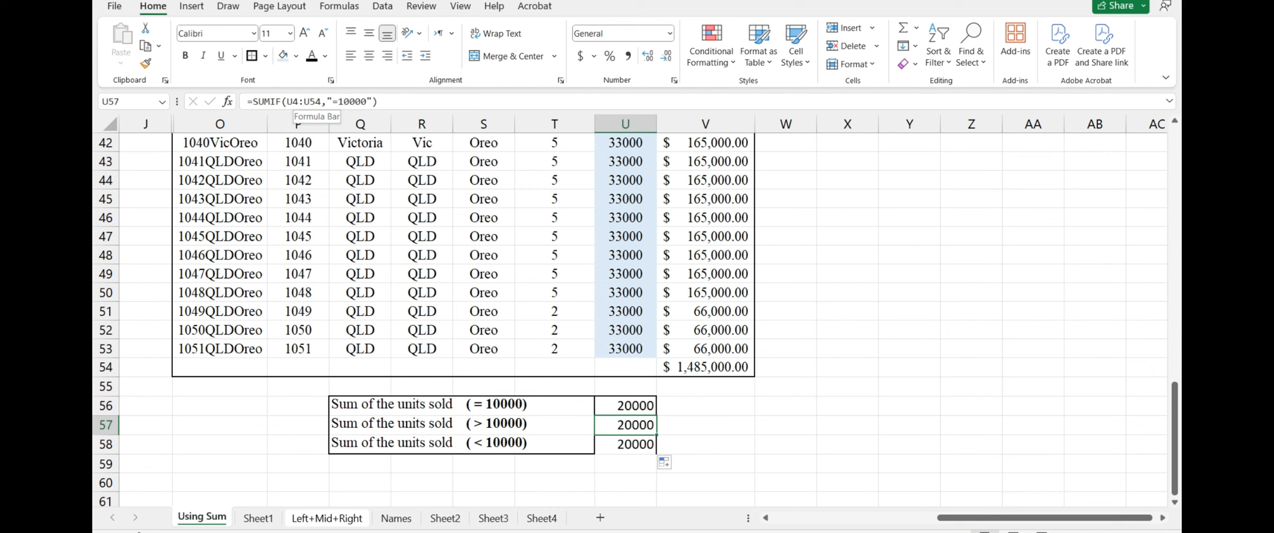
left_click(332, 101)
left_click_drag(332, 101, 339, 101)
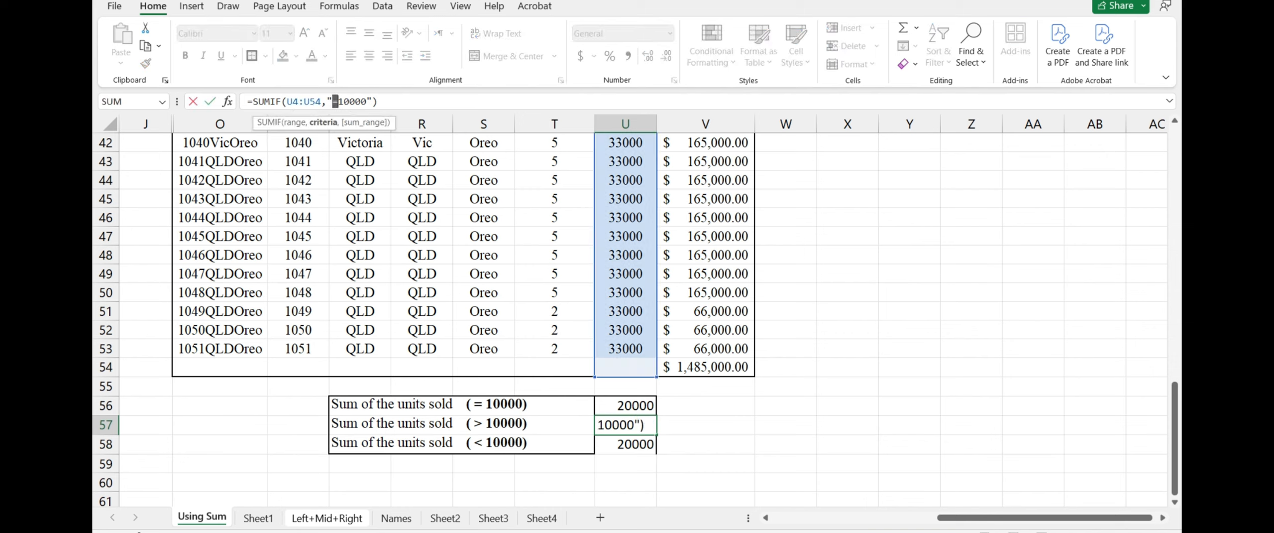
type(">")
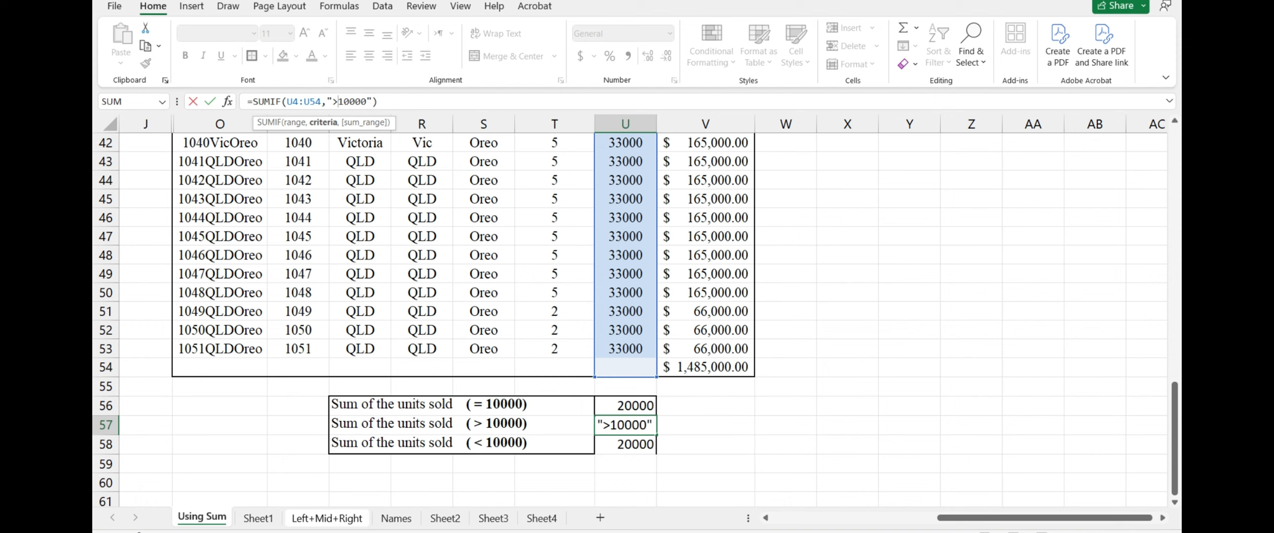
key("Return")
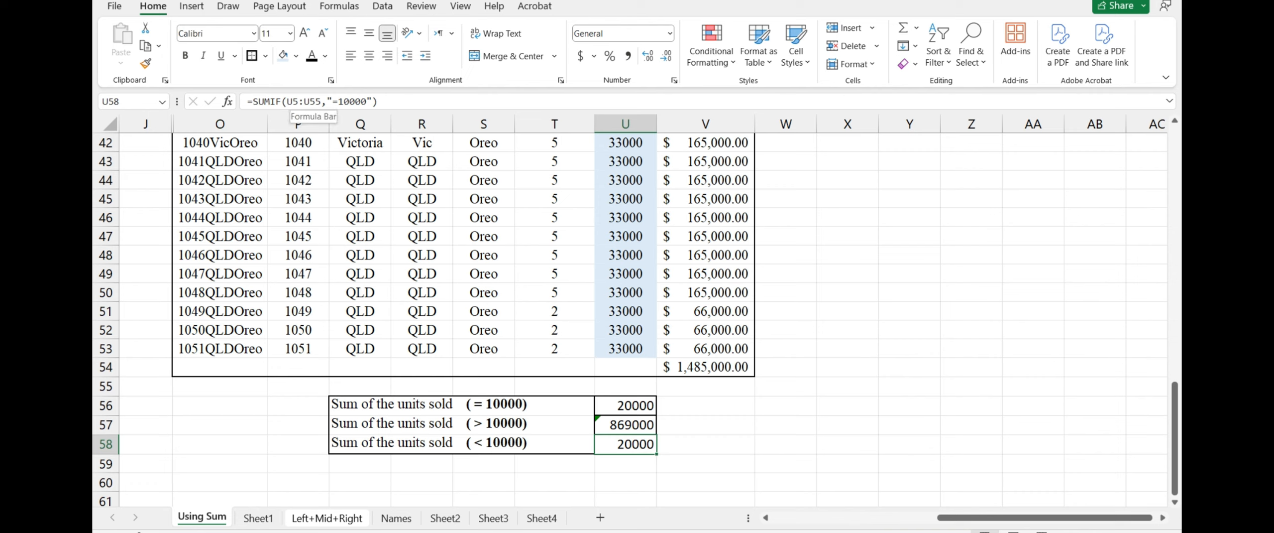
Step: Change the SUMIF criterion in cell U58 to "<10000"
left_click_drag(332, 101, 338, 102)
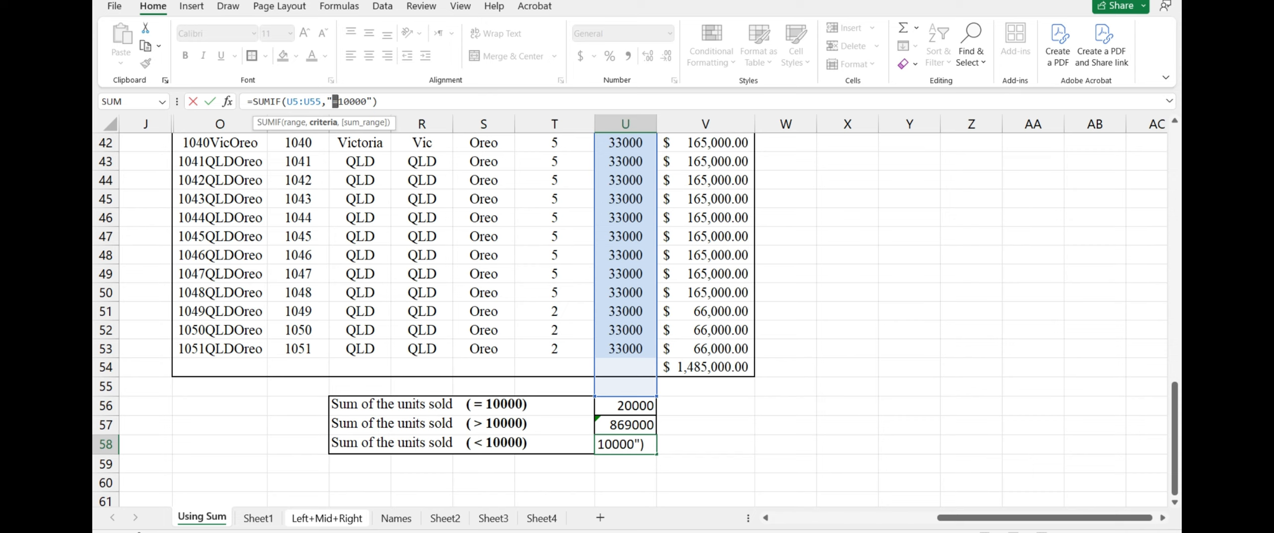
type("<")
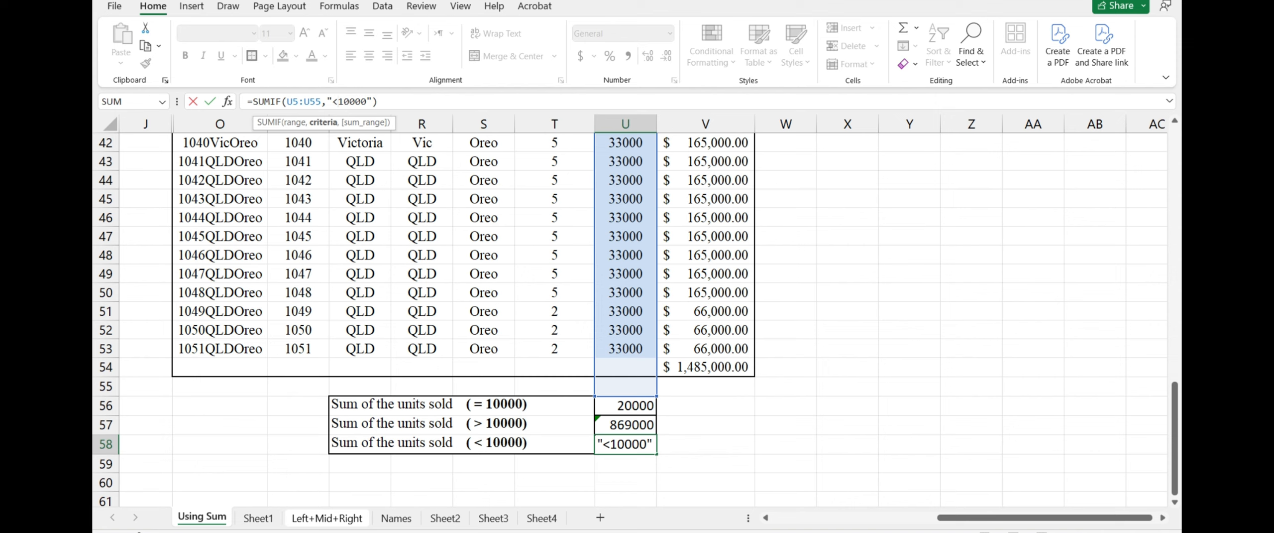
key("Return")
Step: Format the three SUMIF results in cells U56:U58 as bold with a red font colour
left_click_drag(625, 405, 626, 444)
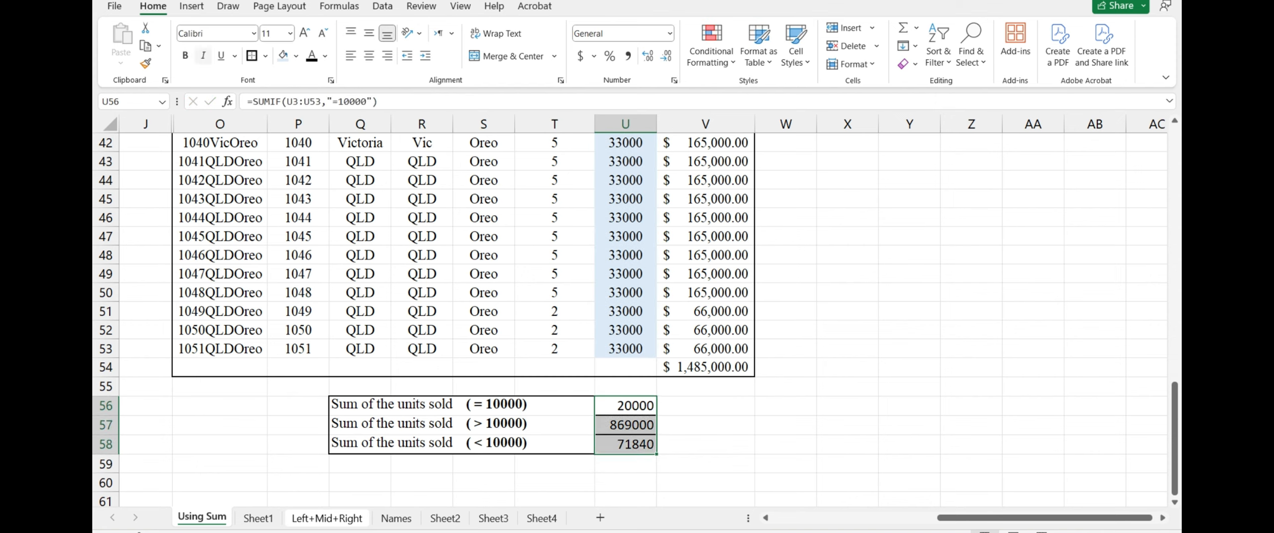
left_click(185, 55)
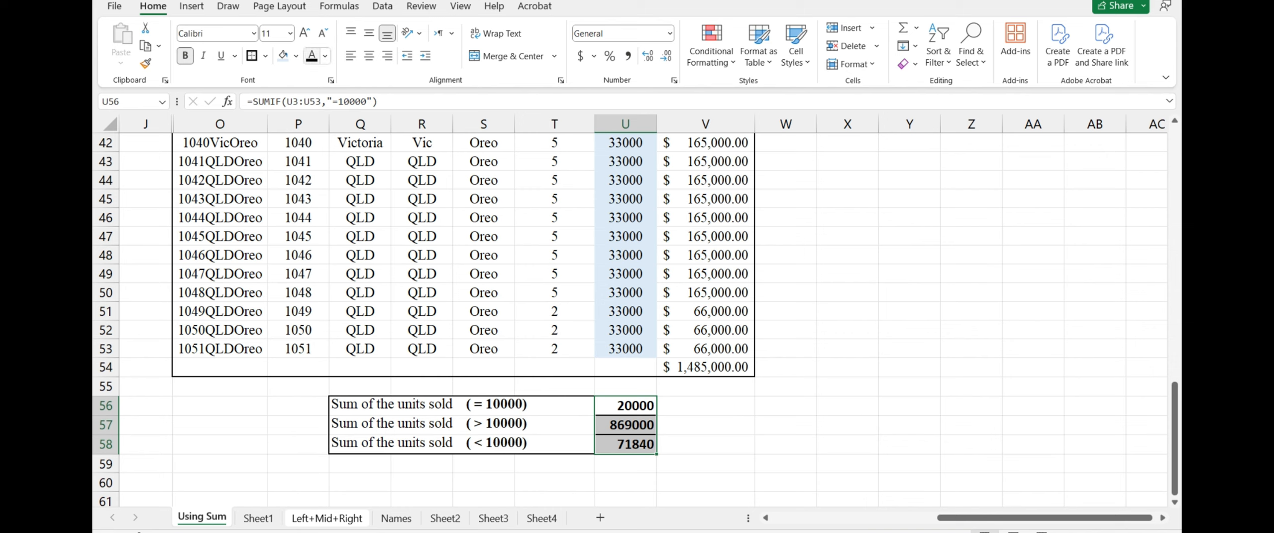
left_click(325, 56)
left_click(321, 239)
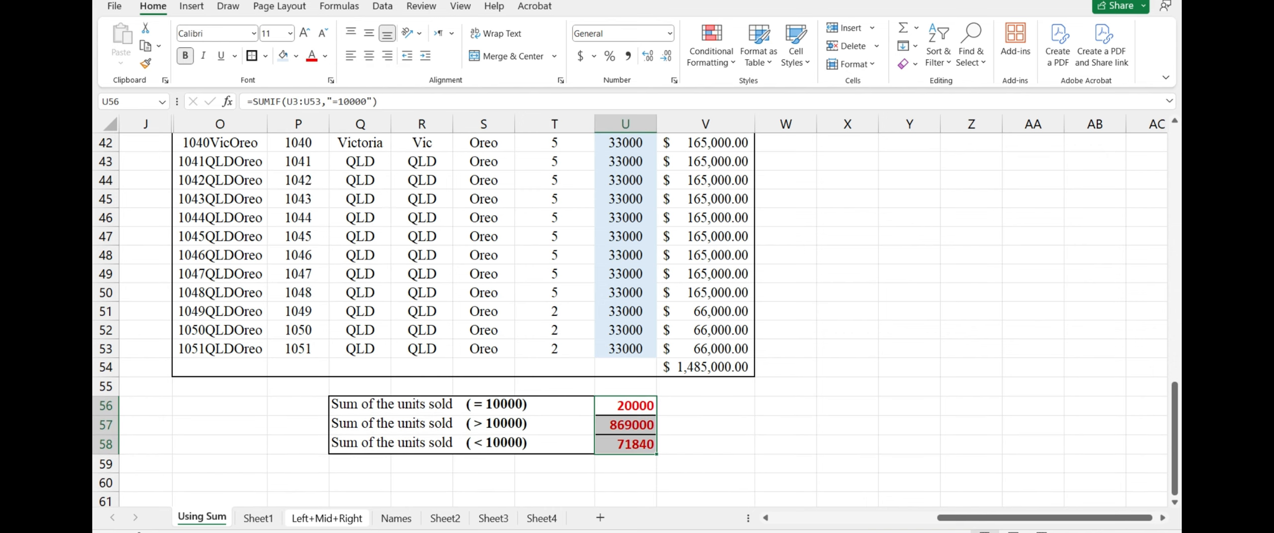
left_click(786, 424)
left_click_drag(626, 406, 626, 444)
left_click(847, 405)
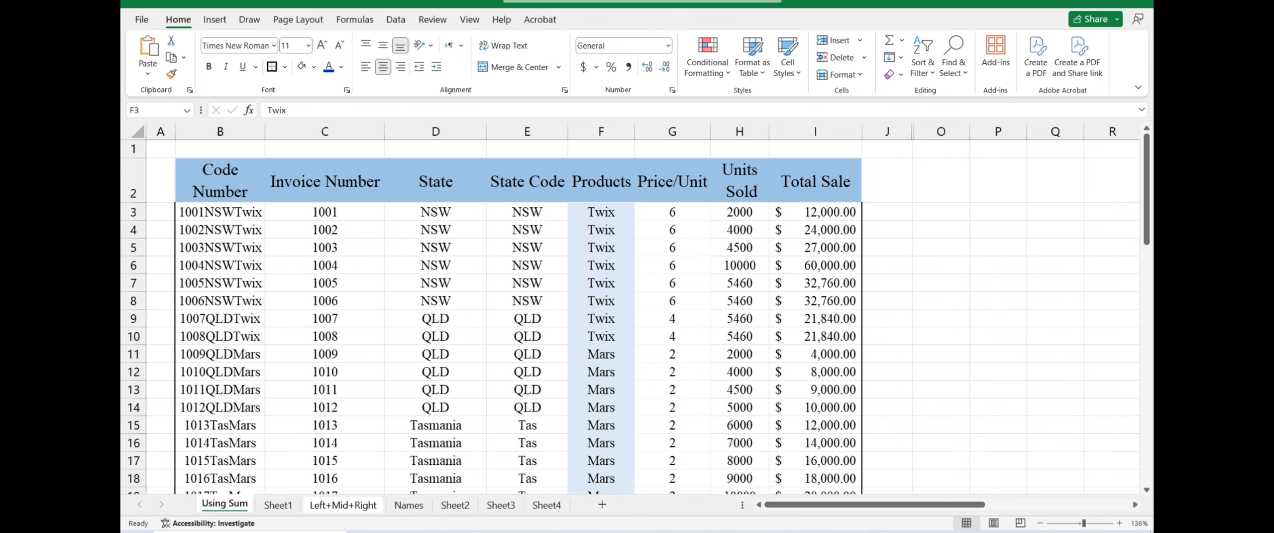
Step: Start a SUMIF formula in cell H56 for the Twix bars, using the Products cells F3:F53 as the criteria range
scroll(632, 319, "down", 14)
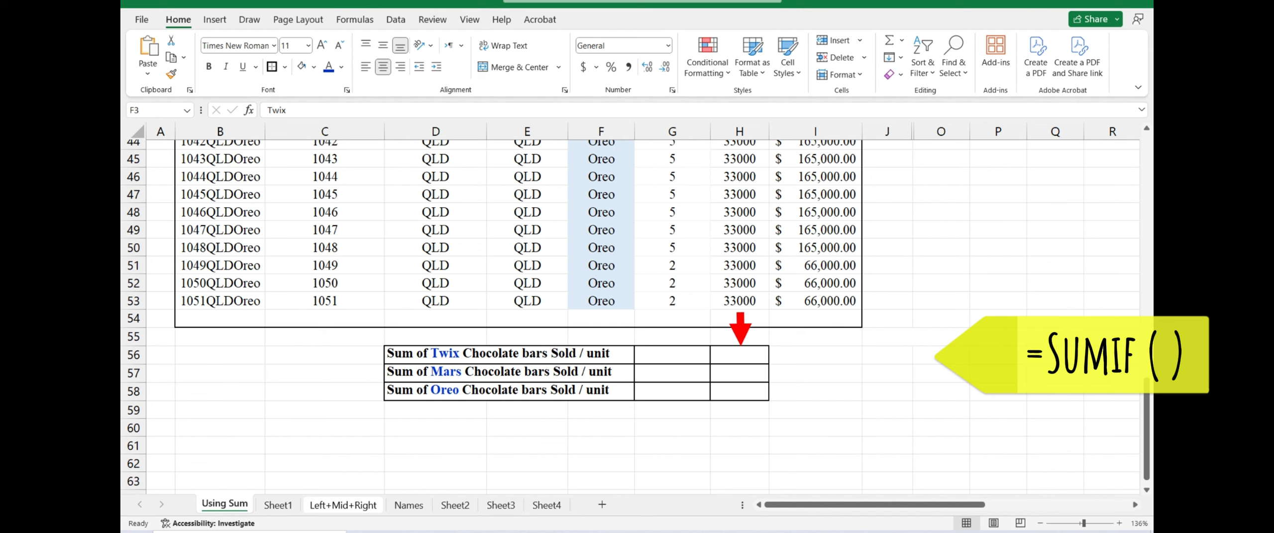
scroll(632, 314, "up", 14)
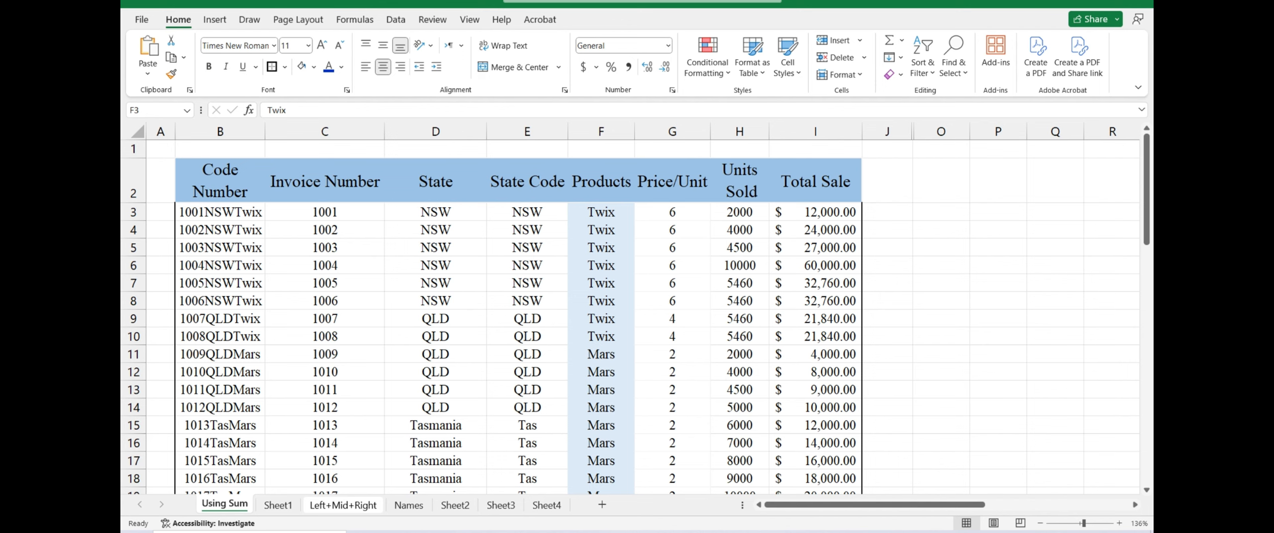
scroll(632, 314, "down", 14)
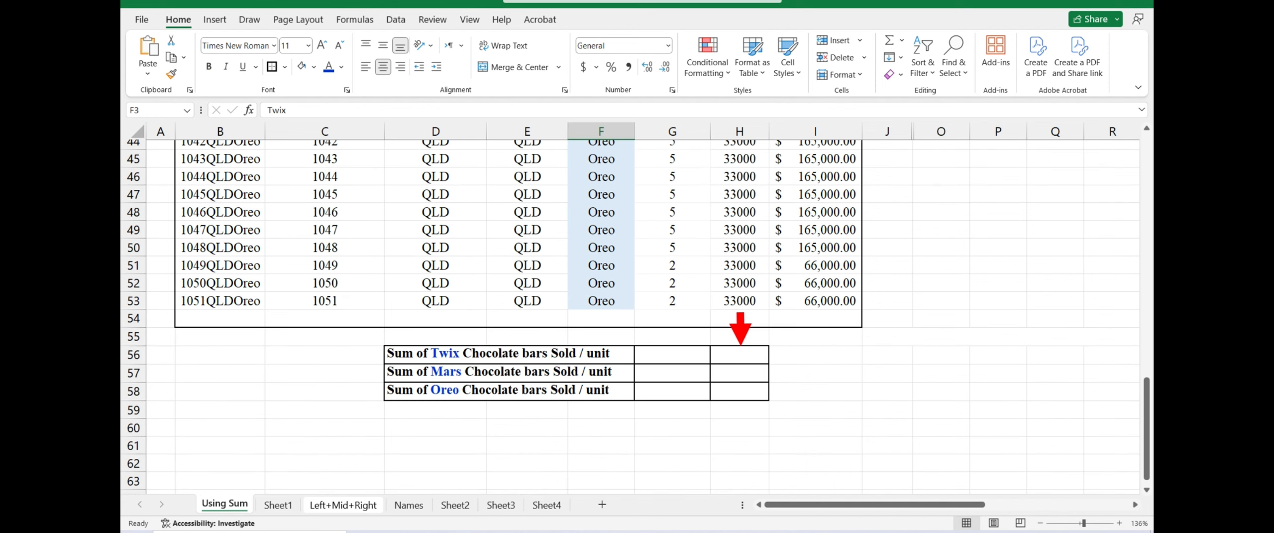
left_click(740, 355)
type("=")
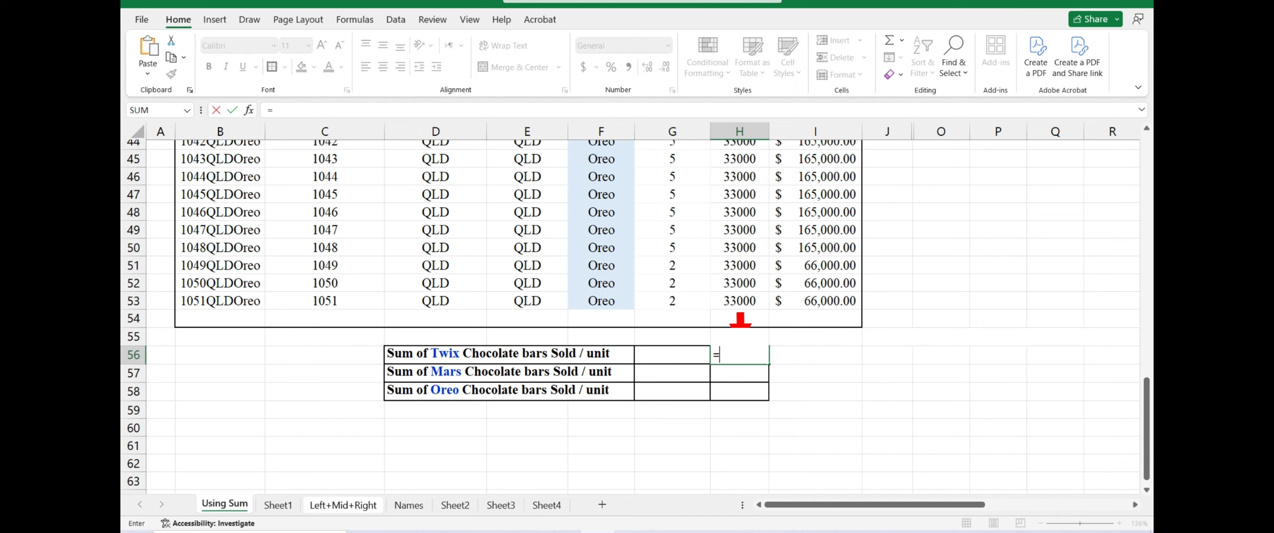
type("s")
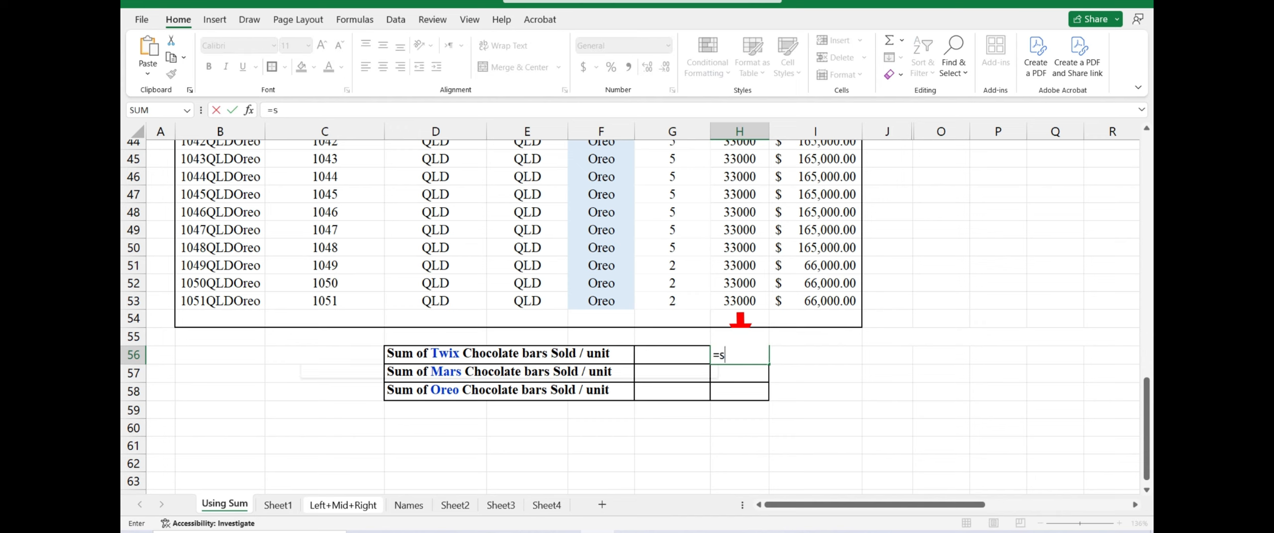
type("umif")
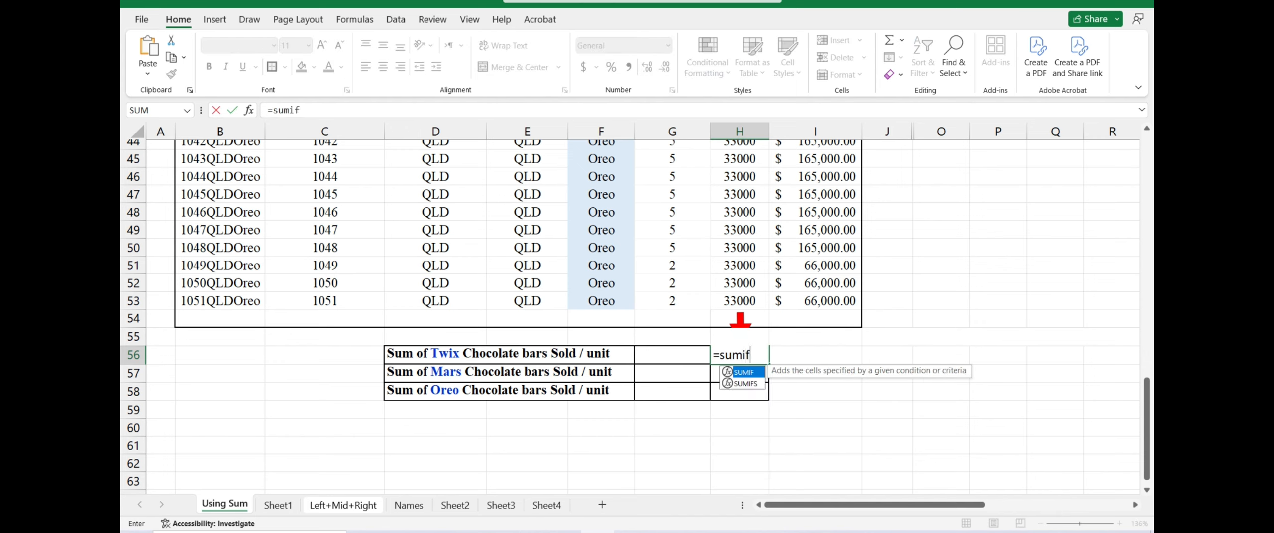
type("(")
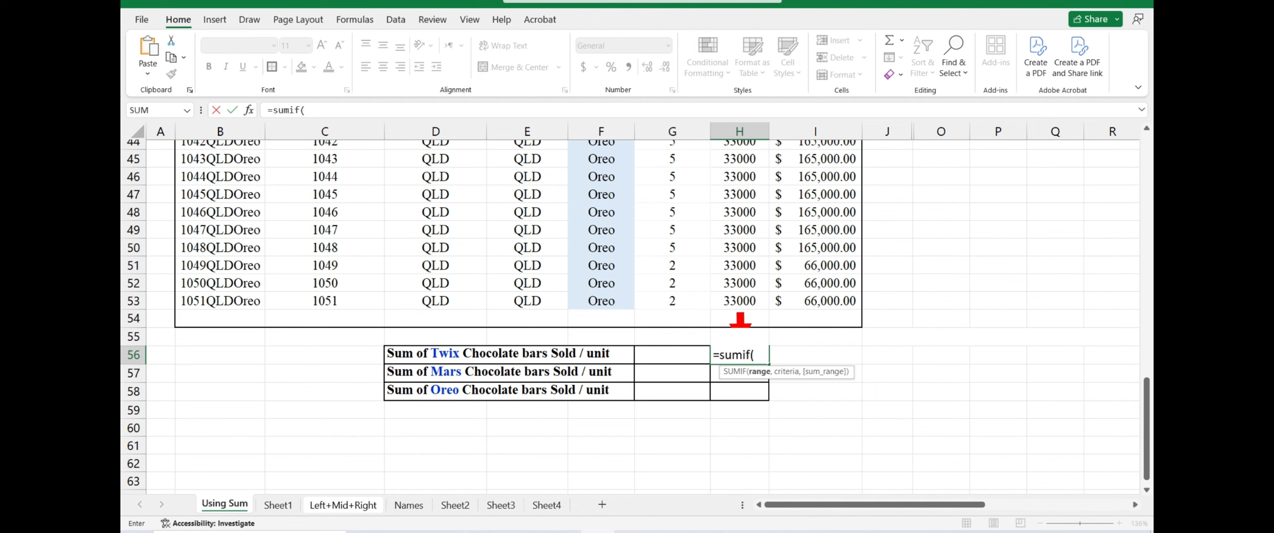
scroll(642, 314, "up", 15)
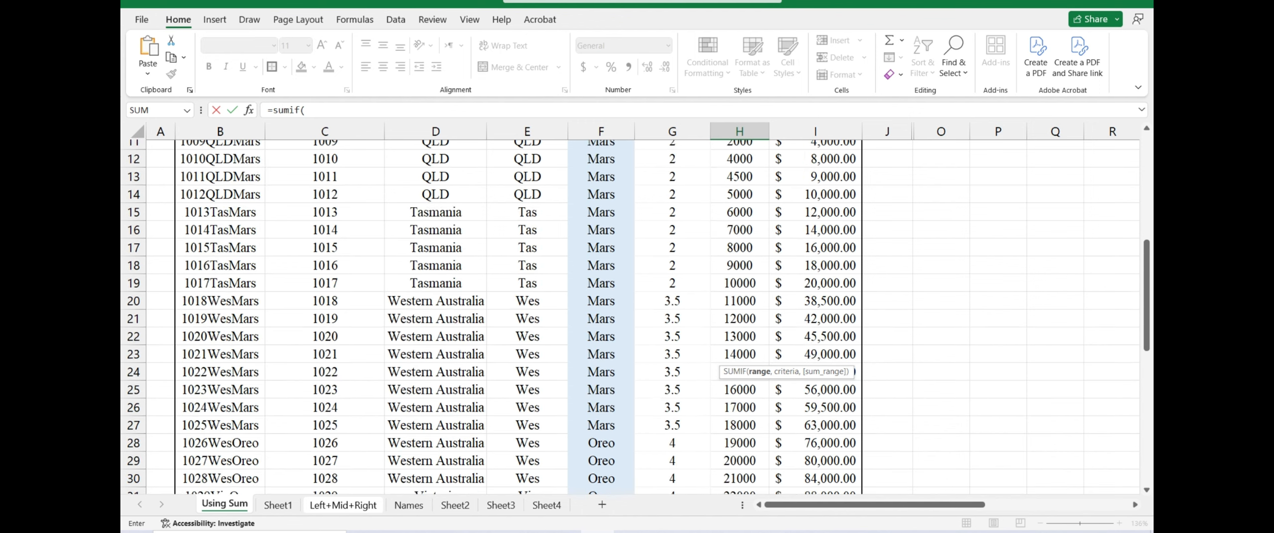
left_click(602, 212)
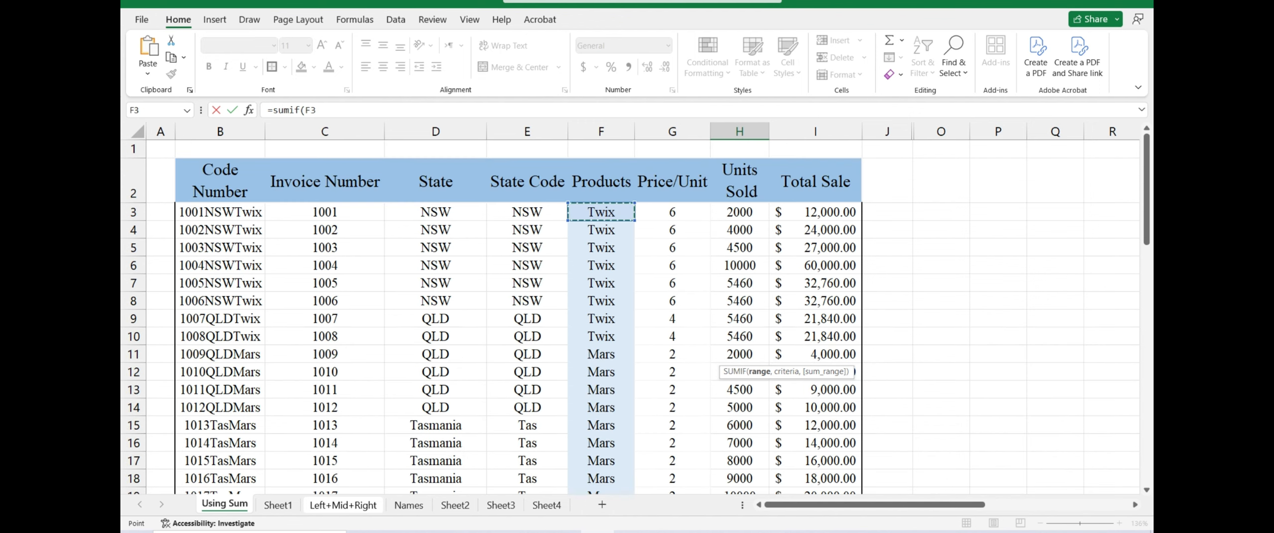
left_click_drag(602, 212, 741, 486)
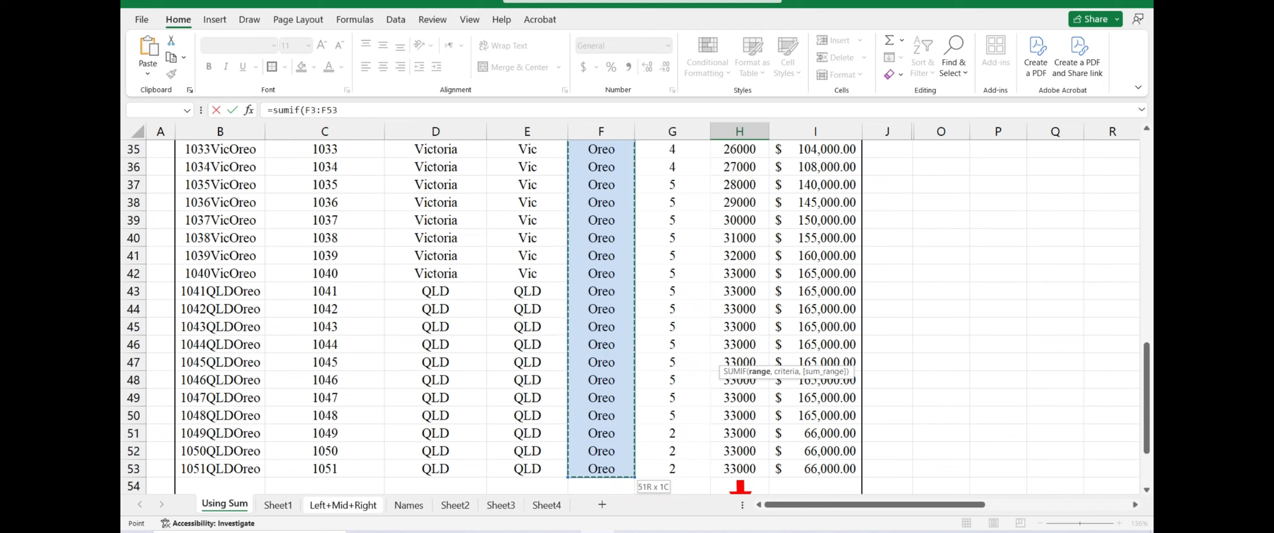
left_click(339, 110)
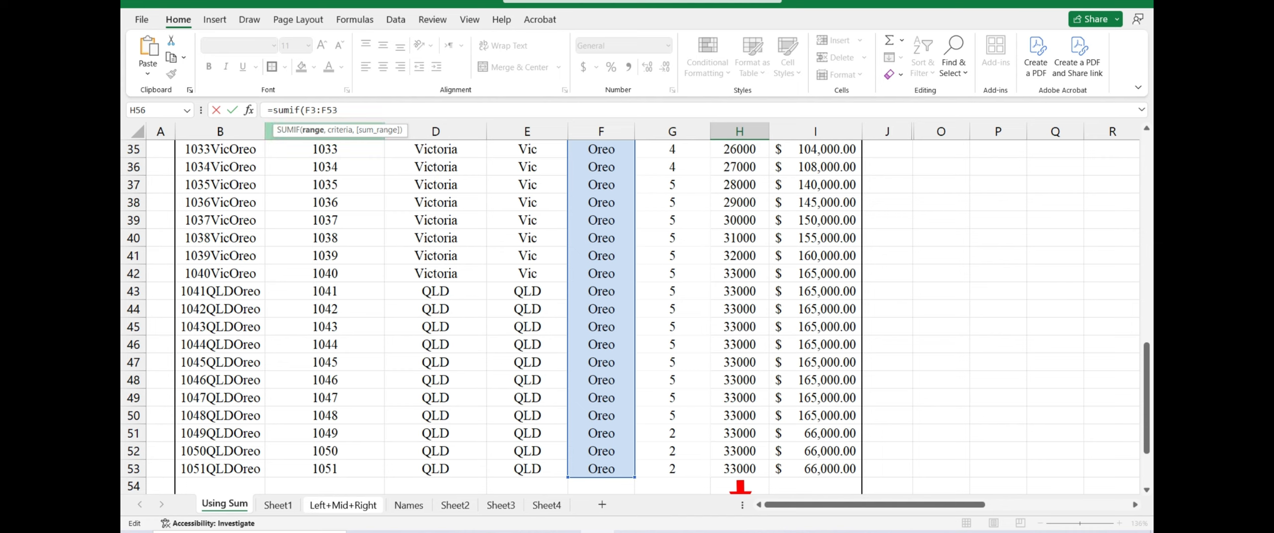
type(",")
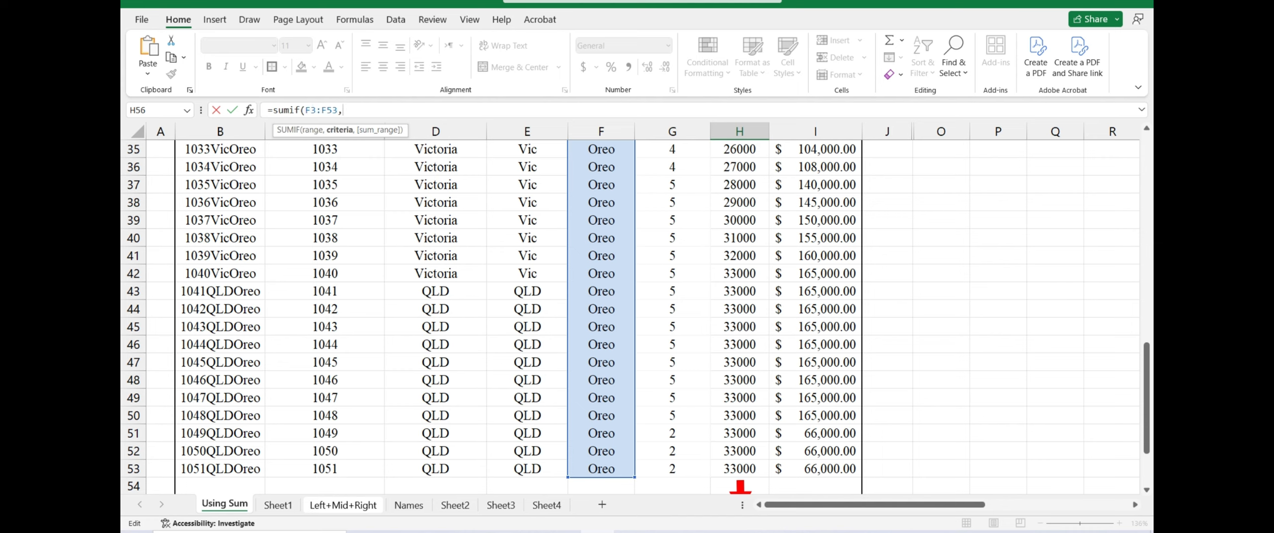
Step: Complete the SUMIF formula in H56 with the criterion "Twix" and the Units Sold cells H3:H53 as the sum range
type("\"Twix")
type("\",")
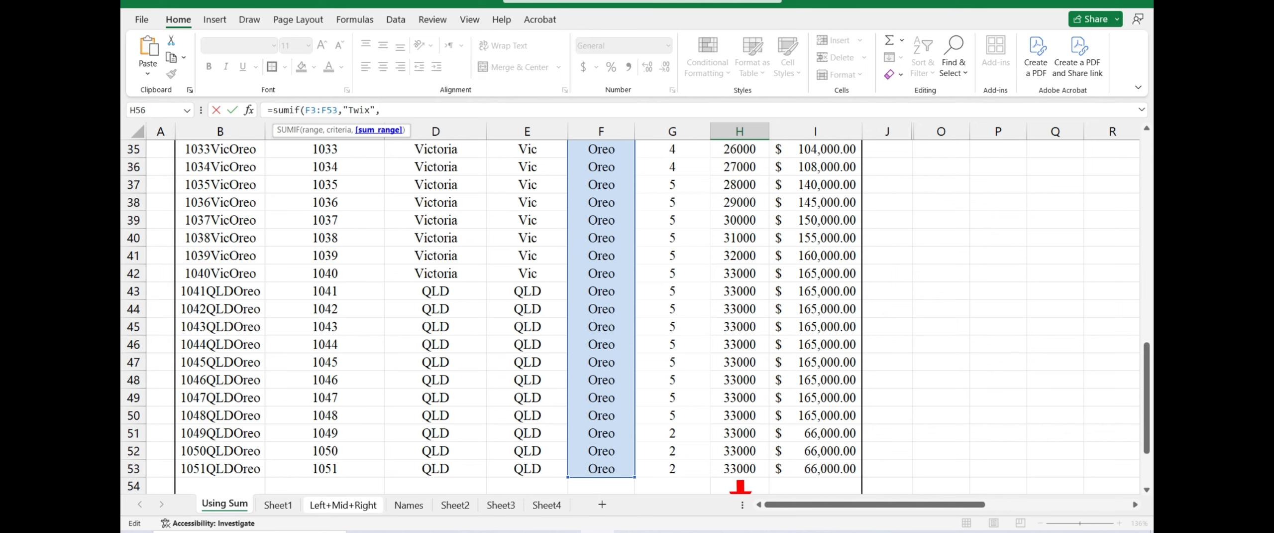
scroll(637, 319, "up", 4)
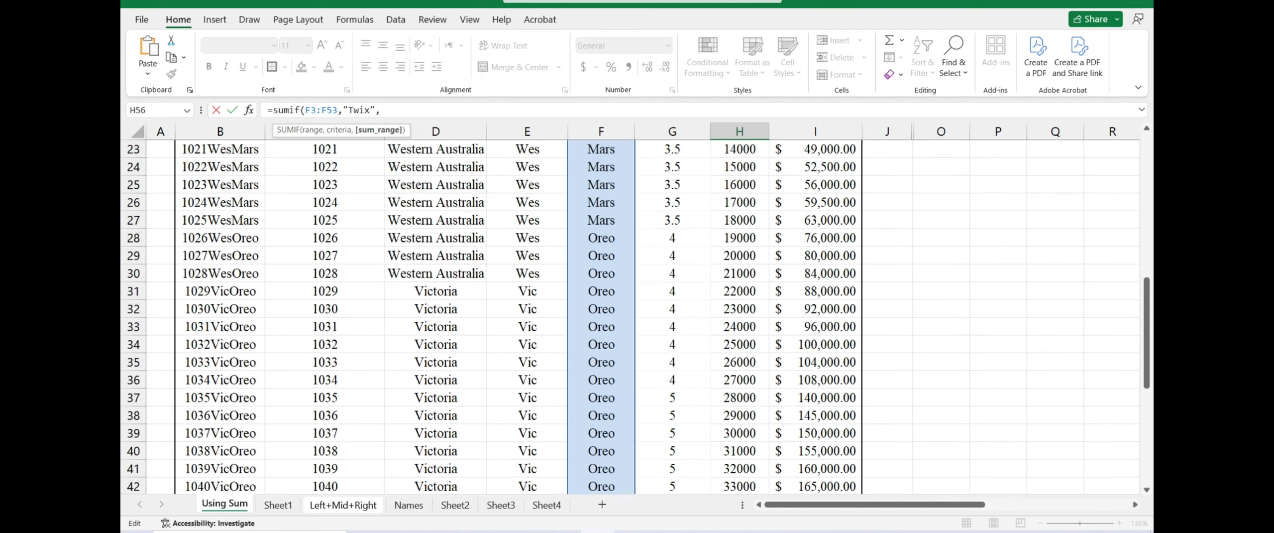
scroll(637, 319, "up", 7)
scroll(637, 318, "up", 1)
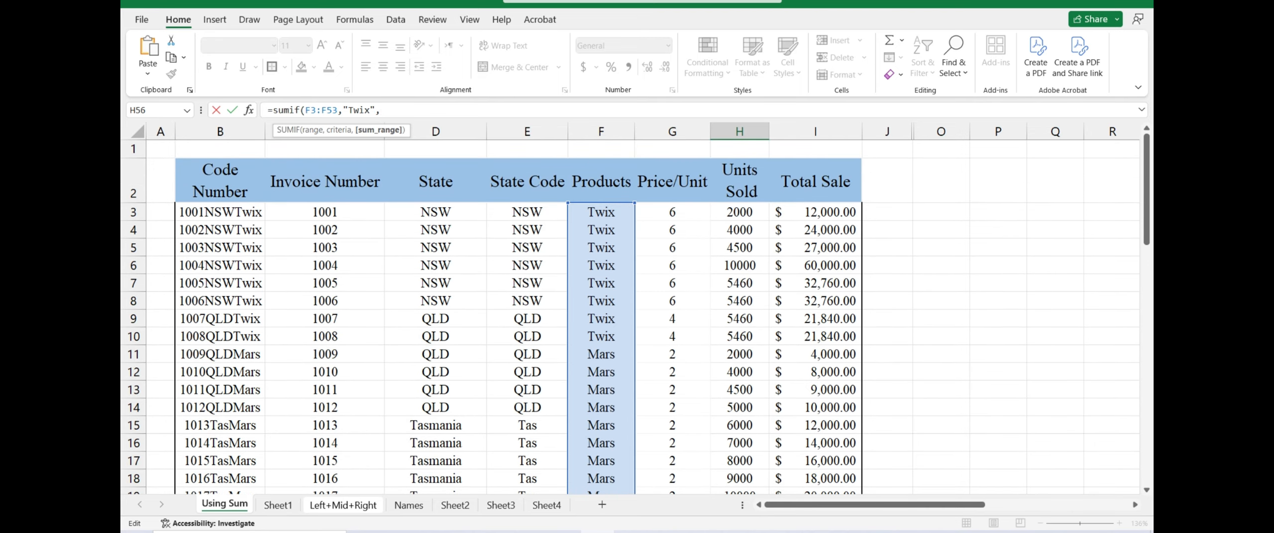
left_click(740, 212)
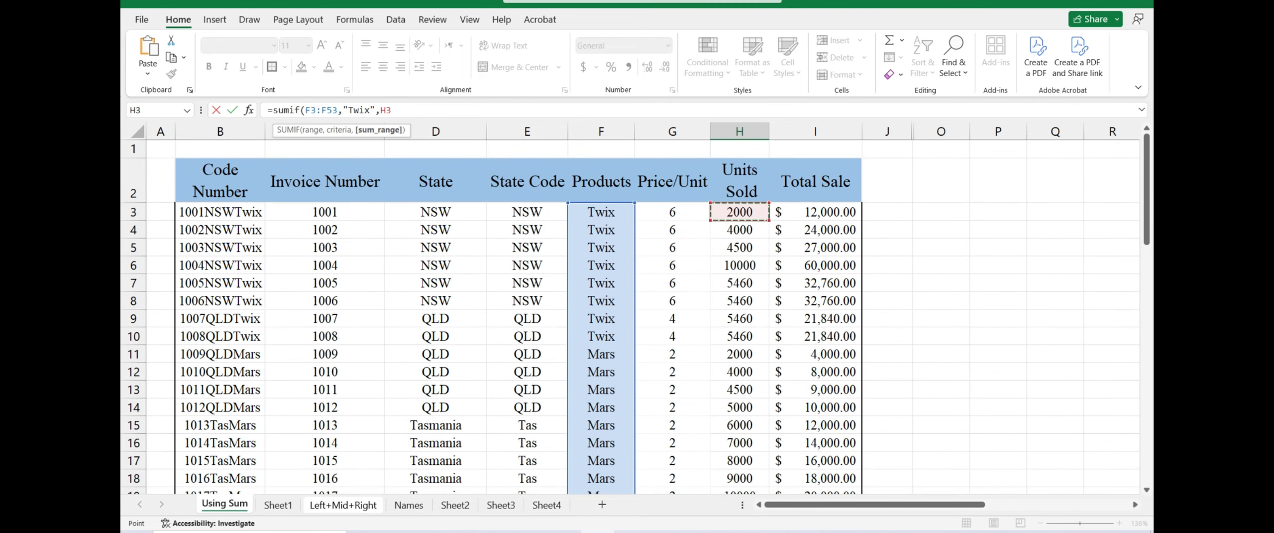
key("ctrl+shift+Down")
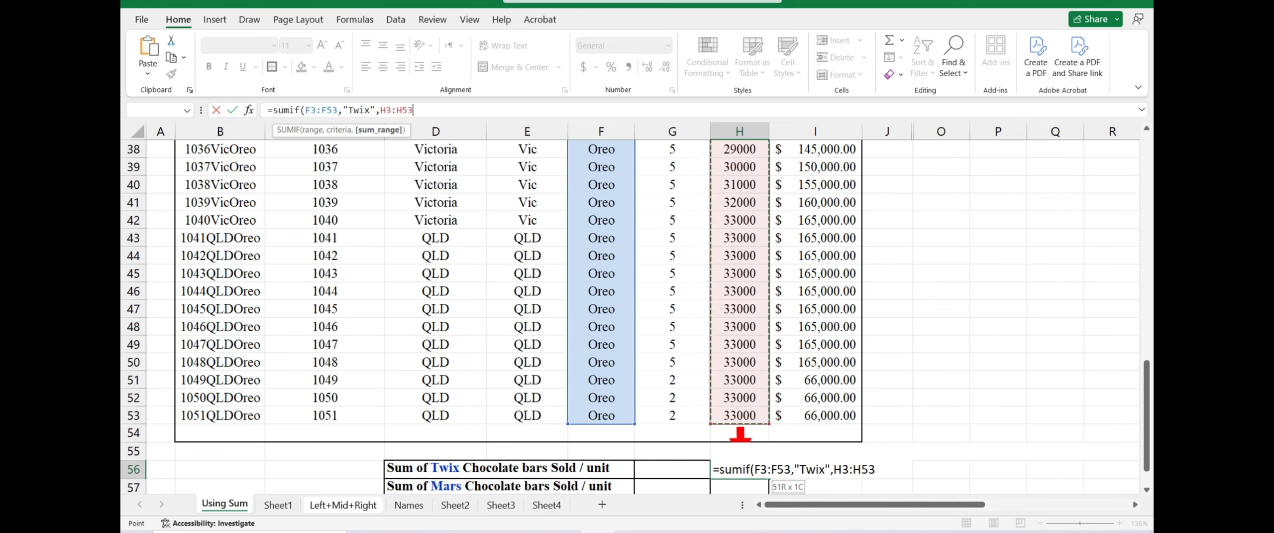
type(")")
key("Return")
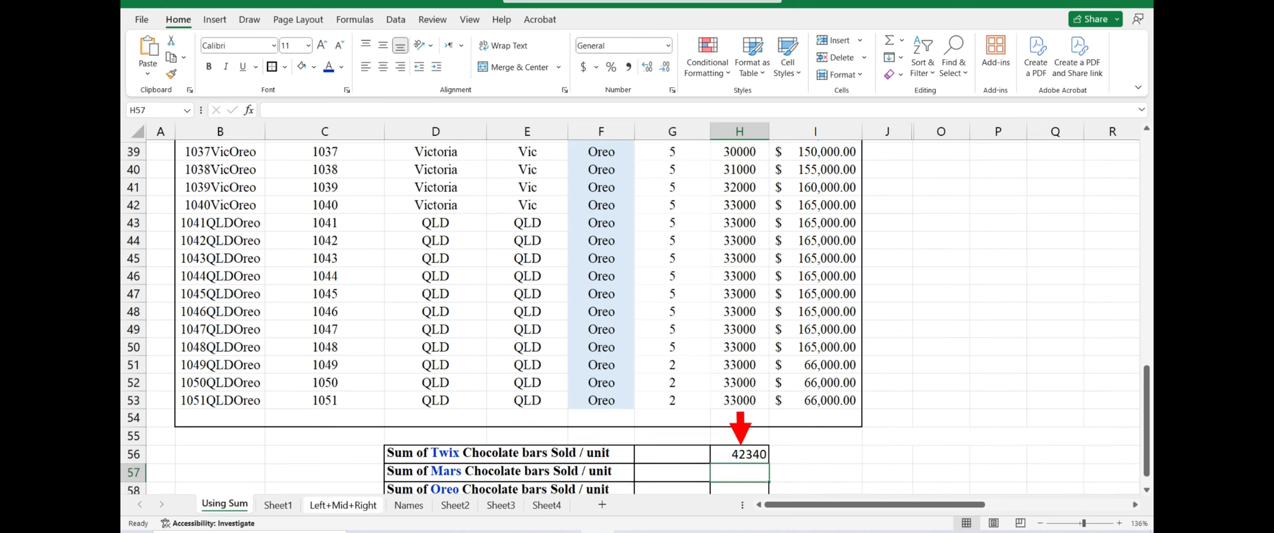
Step: Copy the Twix SUMIF formula from H56 down to the Mars and Oreo summary cells H57 and H58
scroll(635, 318, "down", 1)
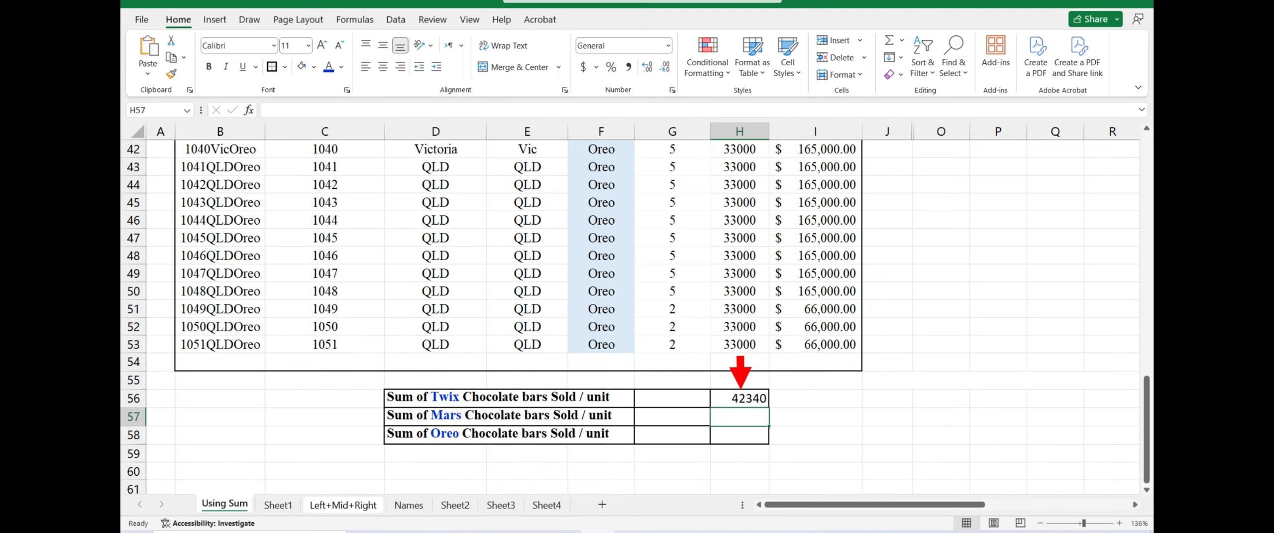
left_click(740, 398)
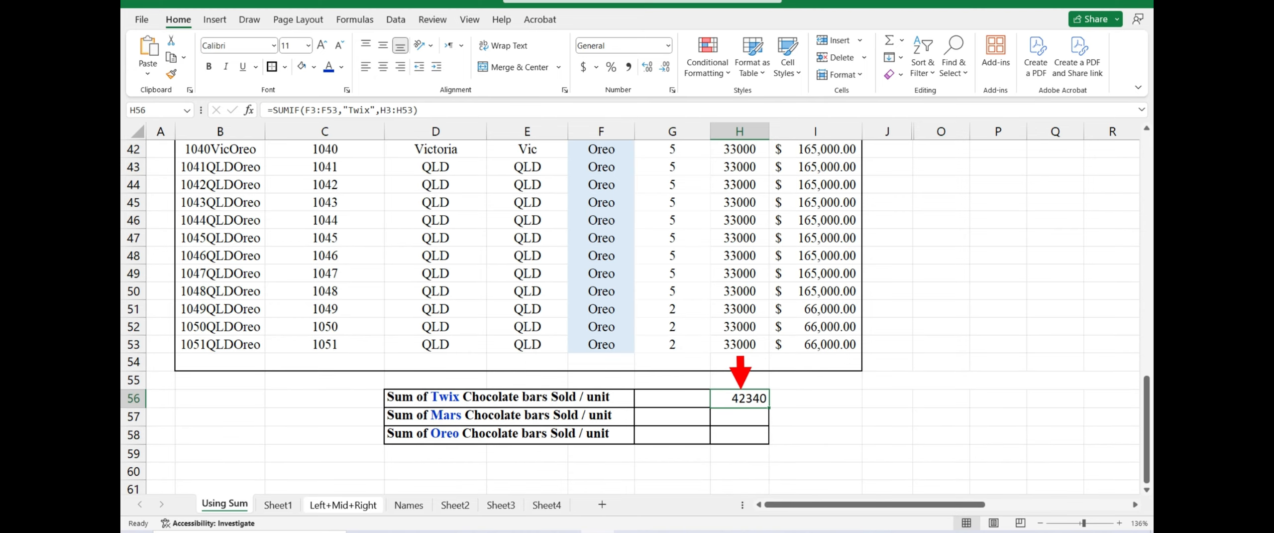
left_click_drag(769, 407, 761, 435)
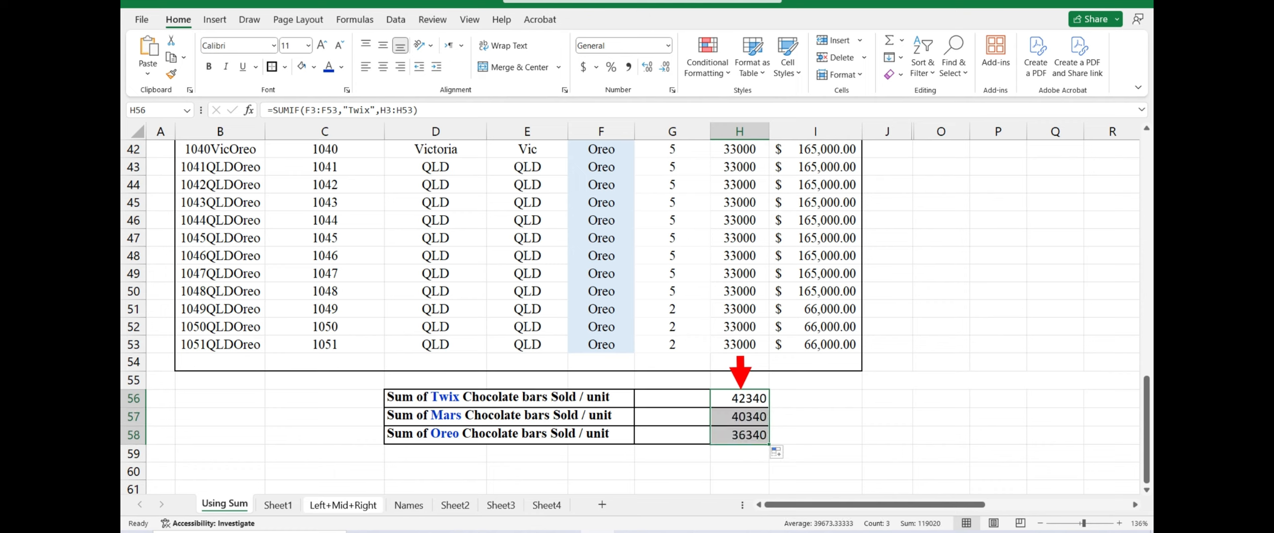
Step: Change the SUMIF criterion in cell H57 to "Mars"
left_click(740, 416)
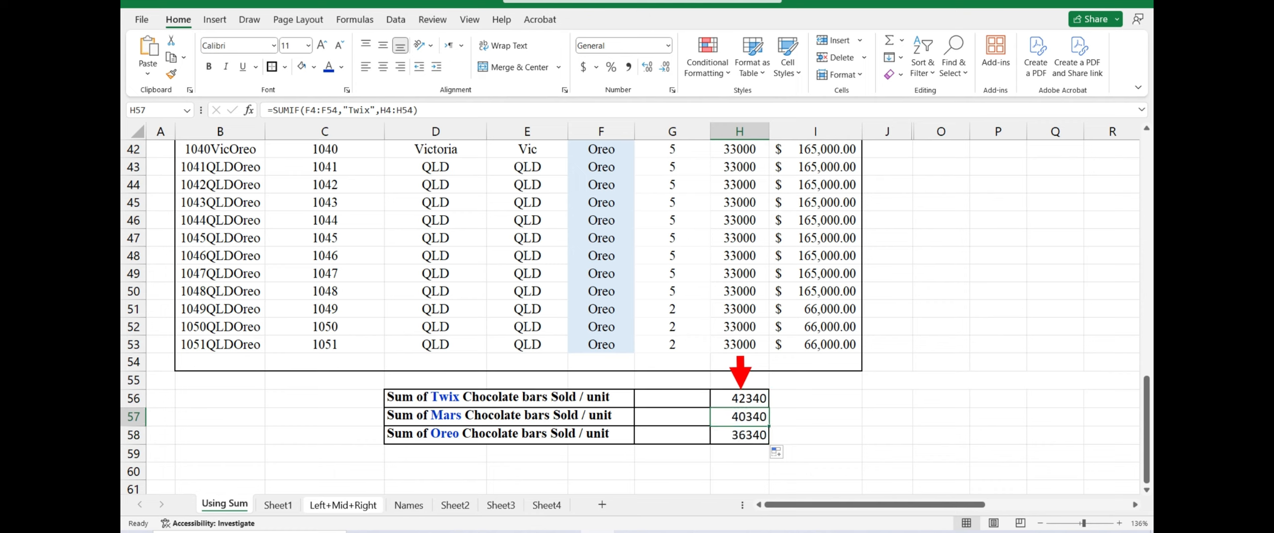
left_click_drag(347, 110, 371, 109)
type("Mar")
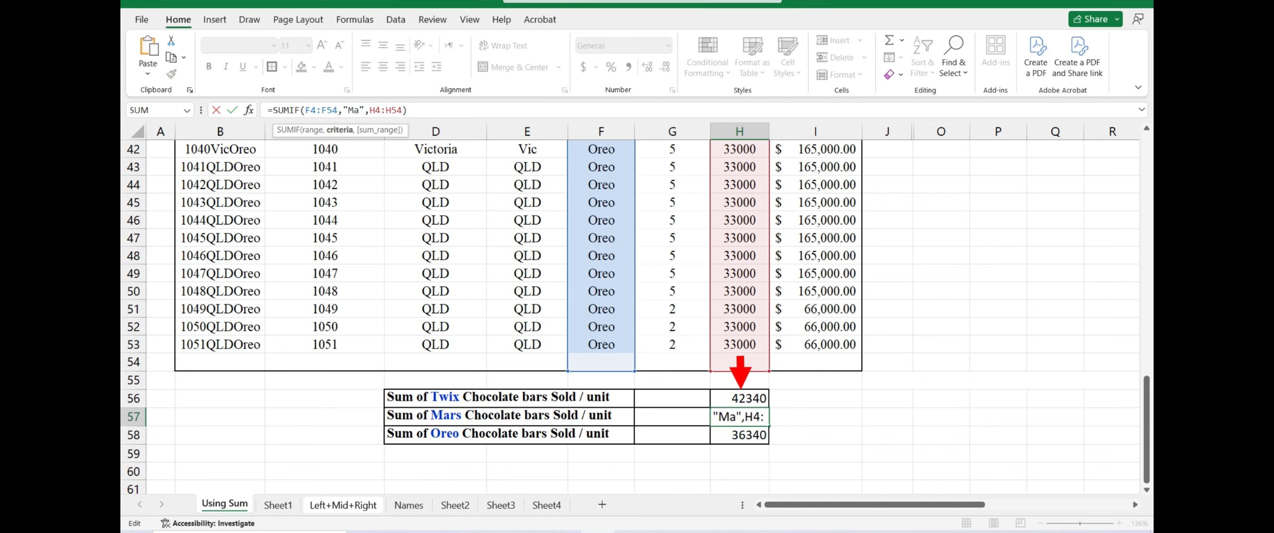
type("s")
key("Return")
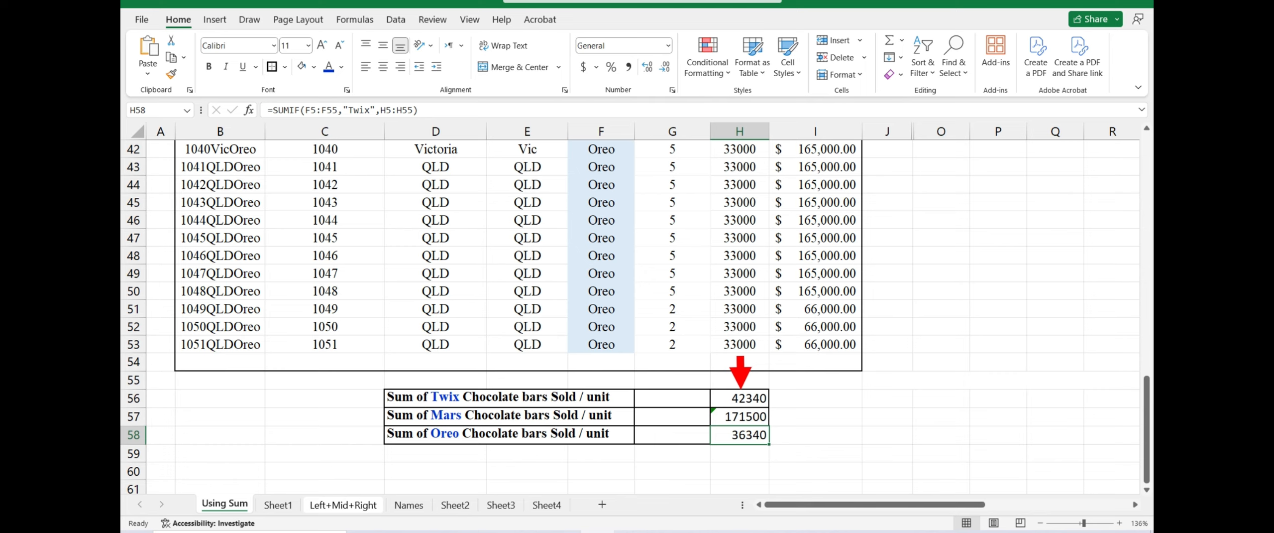
Step: Change the SUMIF criterion in cell H58 to "Oreo"
left_click_drag(348, 110, 371, 110)
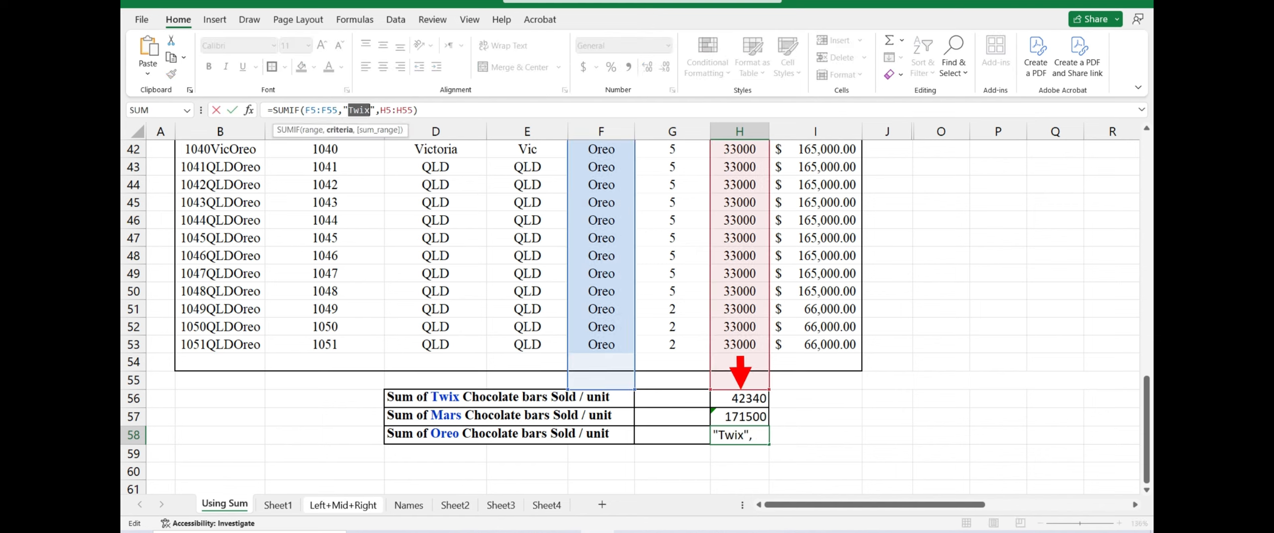
type("Ore")
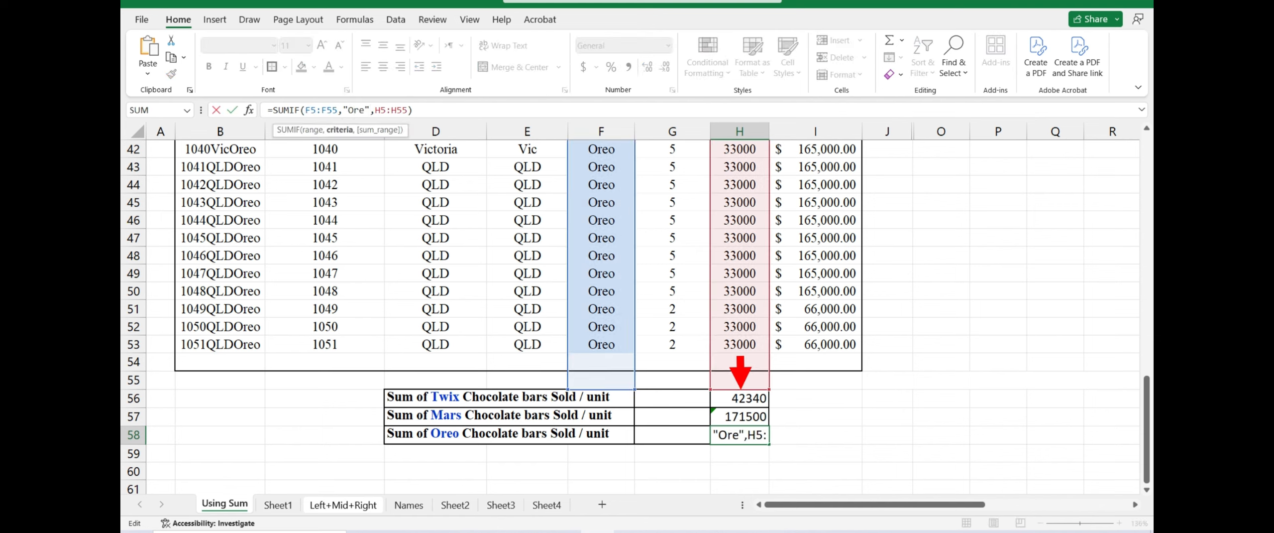
type("o")
key("Return")
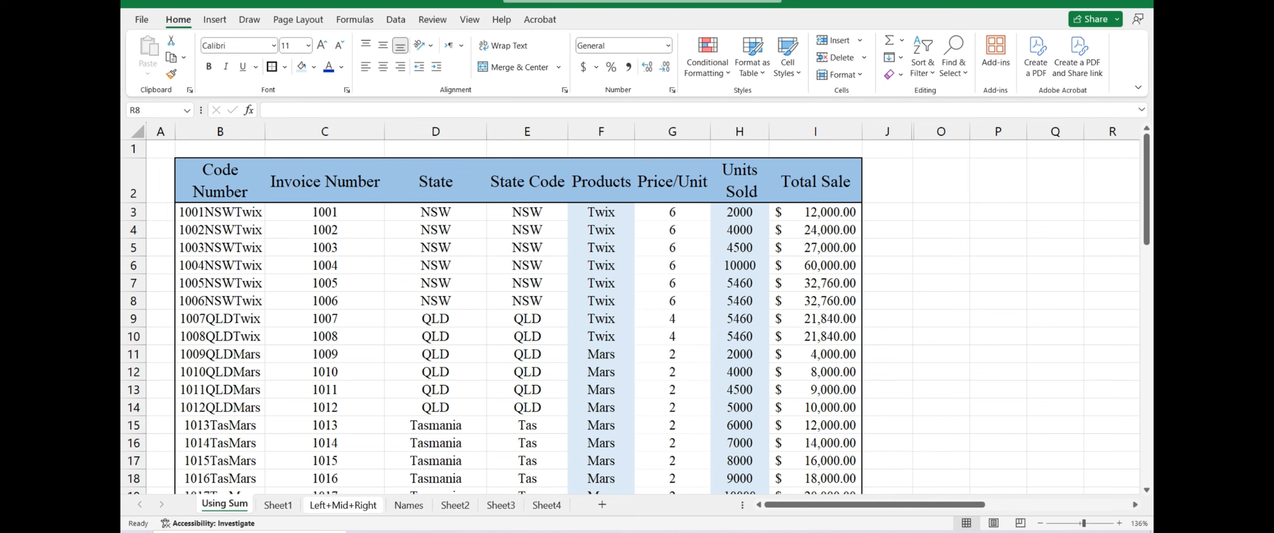
scroll(632, 313, "down", 15)
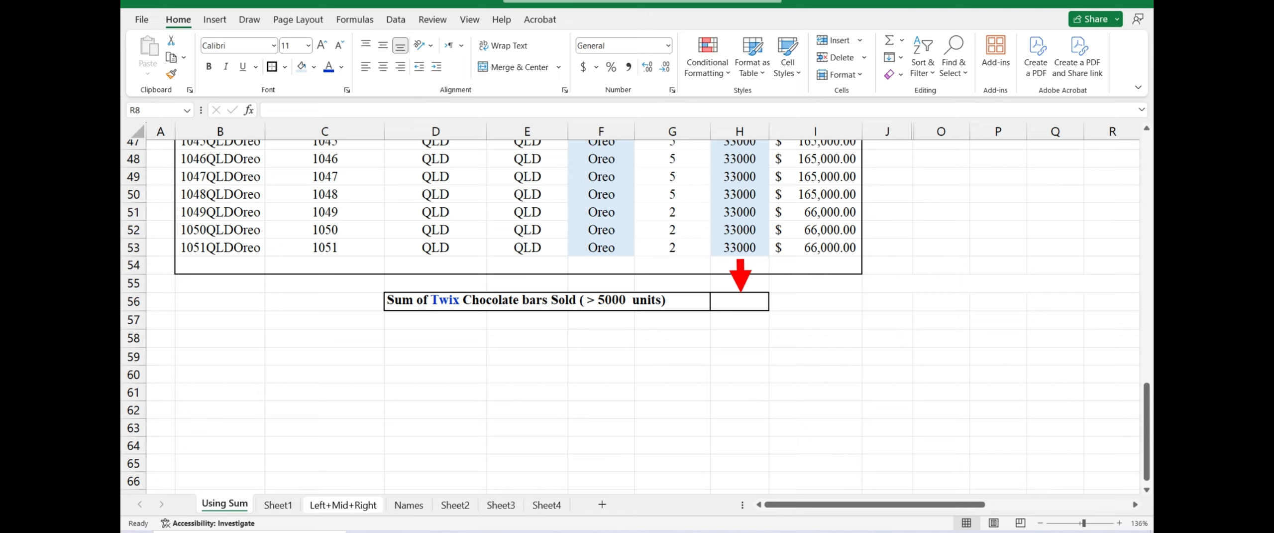
scroll(632, 314, "up", 15)
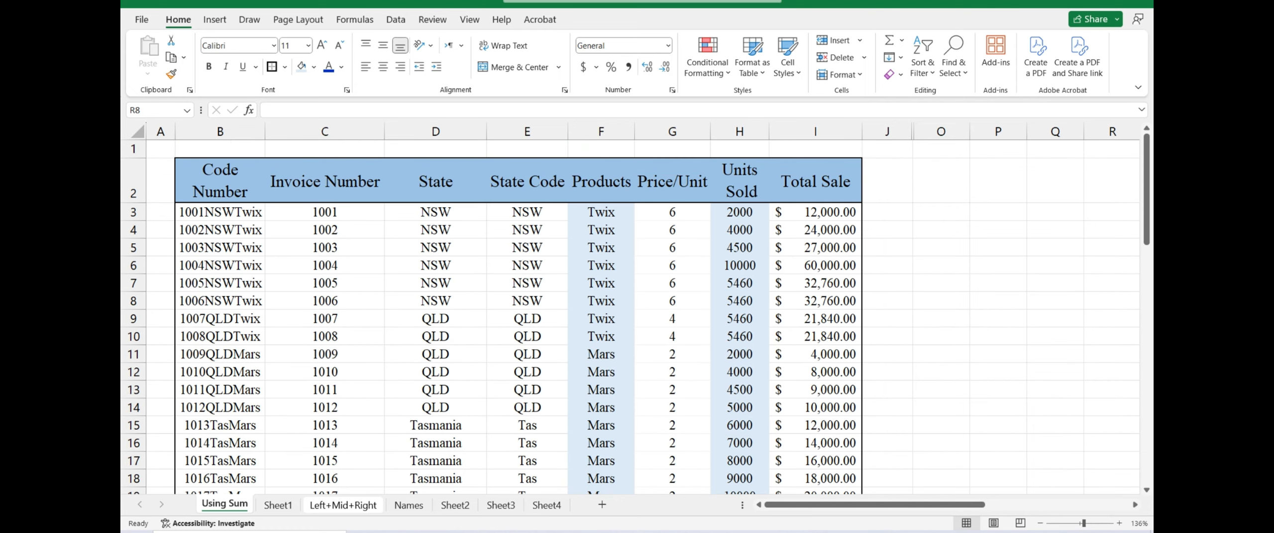
Step: Start a SUMIFS formula in cell H56 with the Units Sold cells H3:H53 as the sum range
scroll(633, 314, "down", 15)
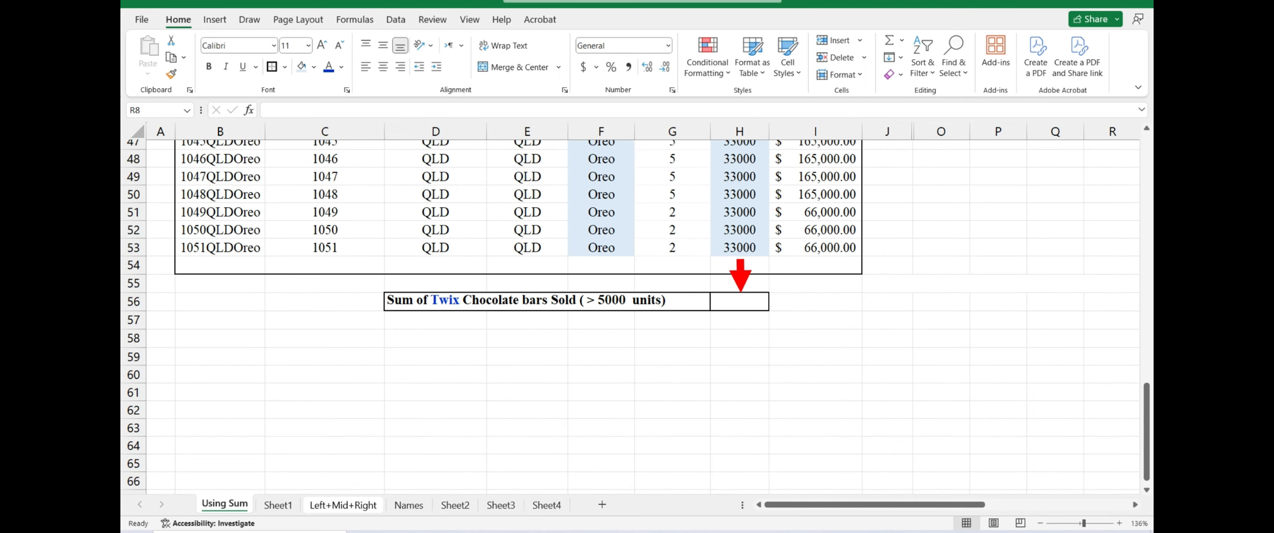
left_click(739, 301)
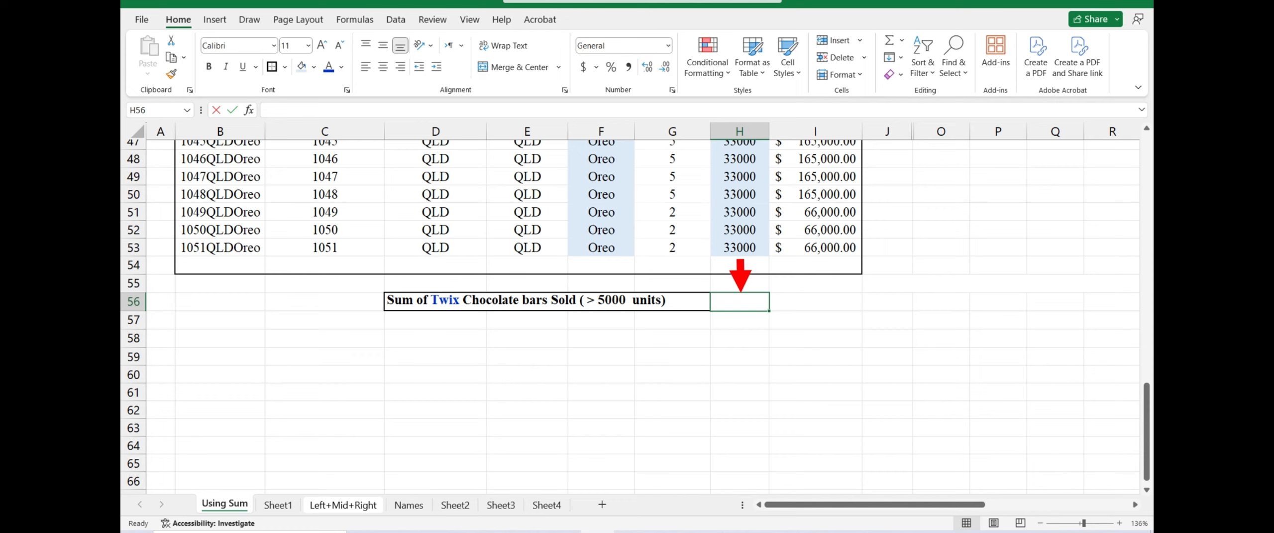
type("=su")
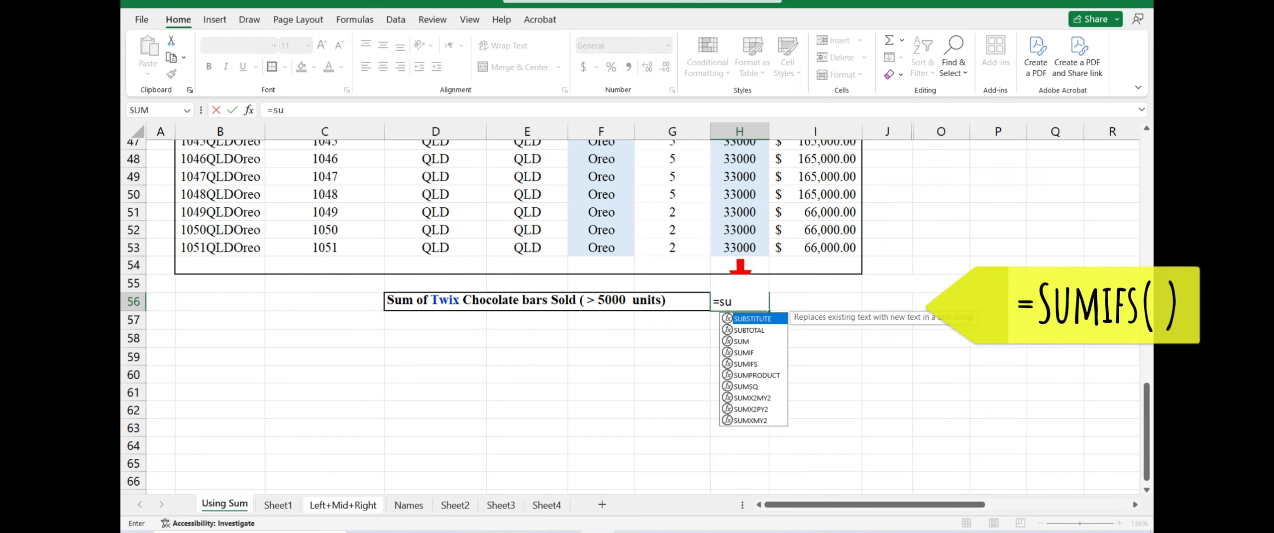
type("mif")
type("s")
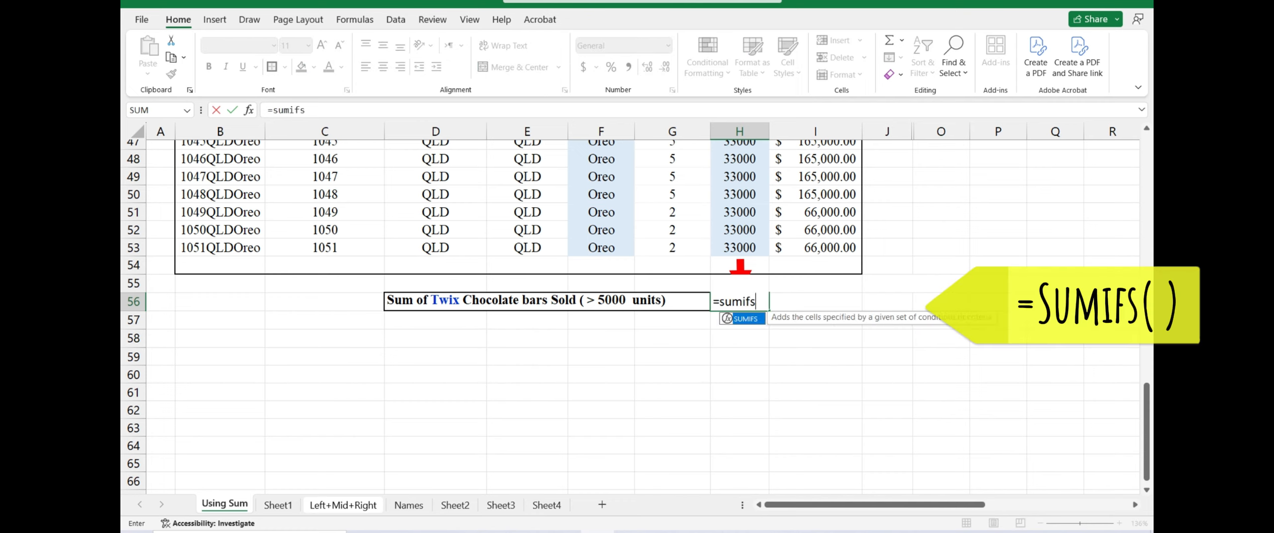
key("Tab")
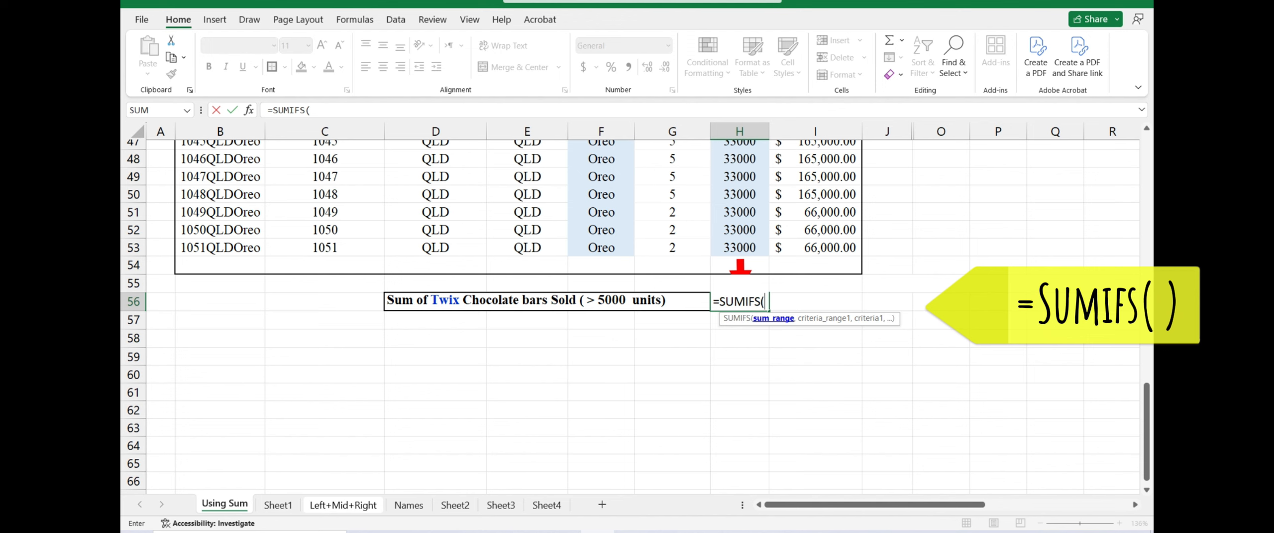
scroll(498, 319, "up", 15)
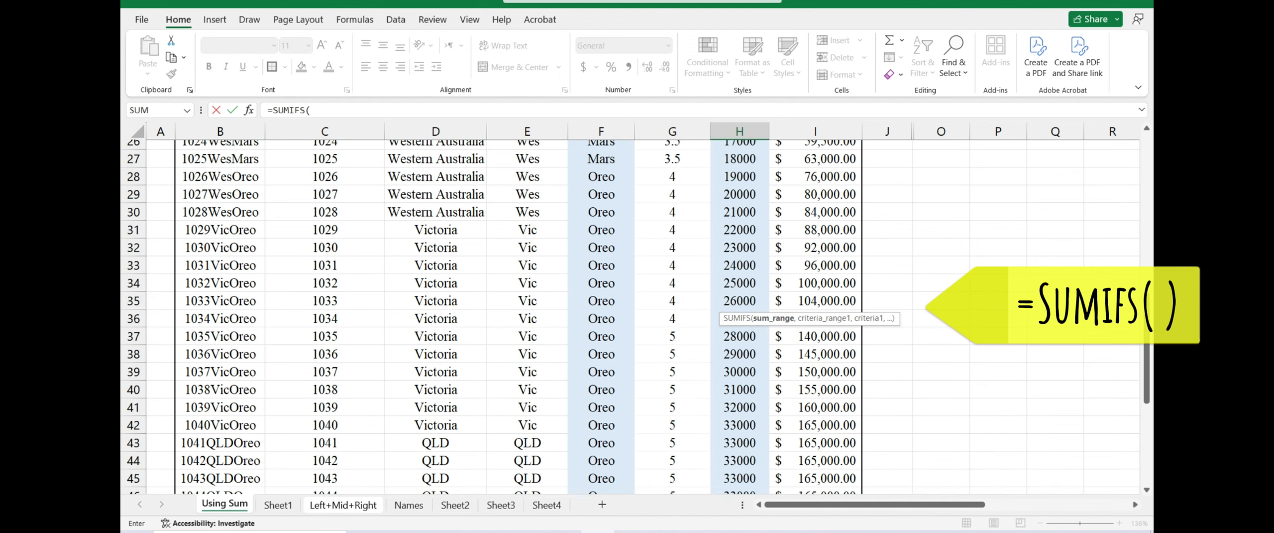
left_click(740, 212)
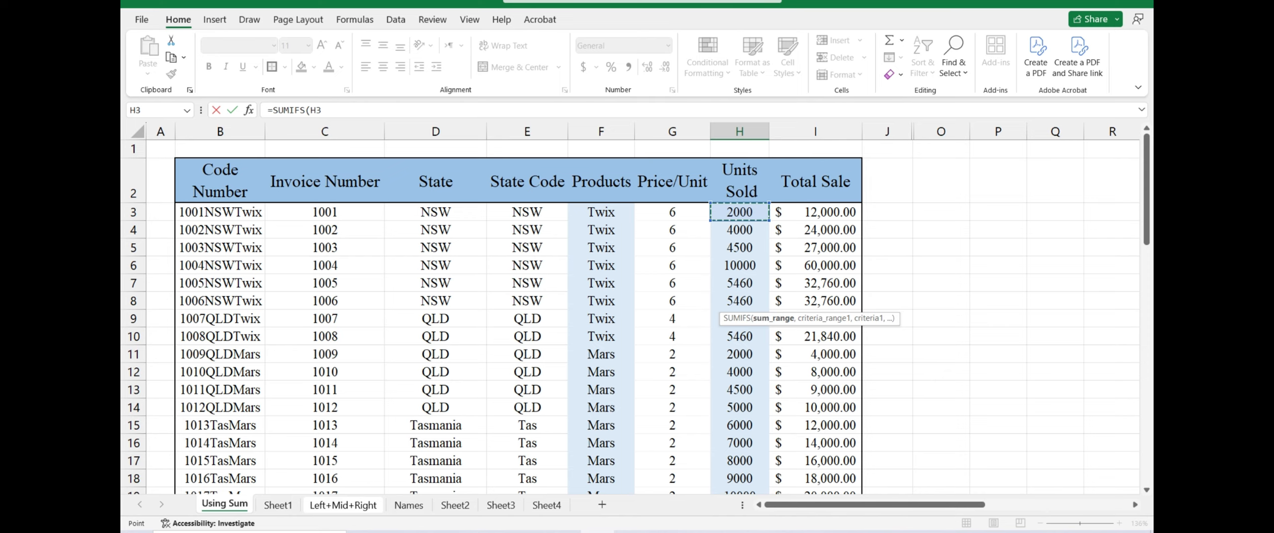
left_click_drag(740, 212, 740, 486)
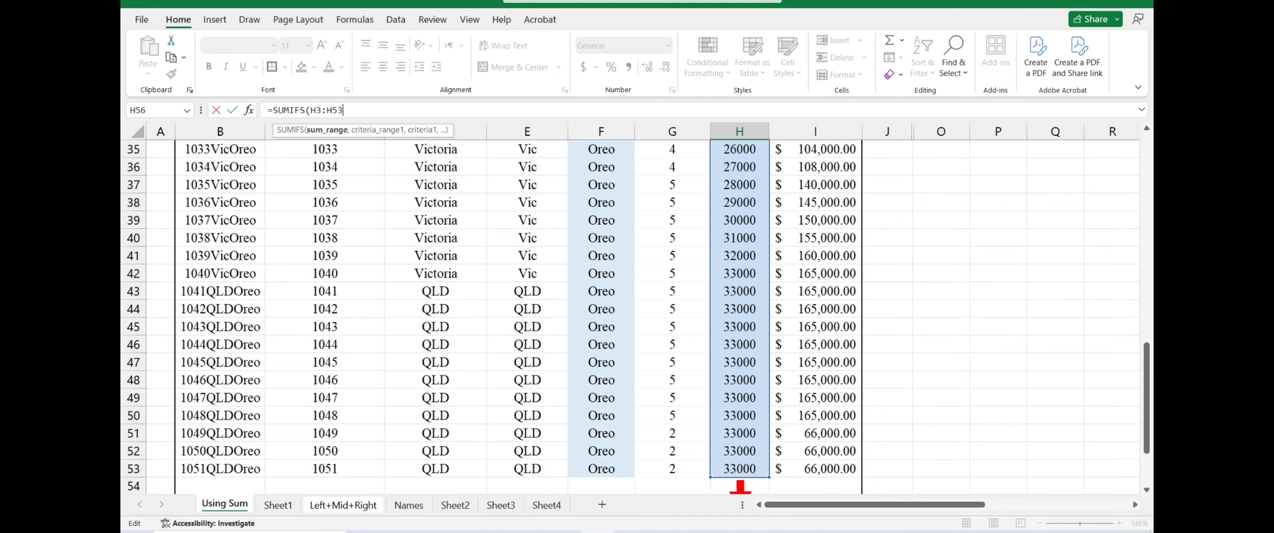
type(",")
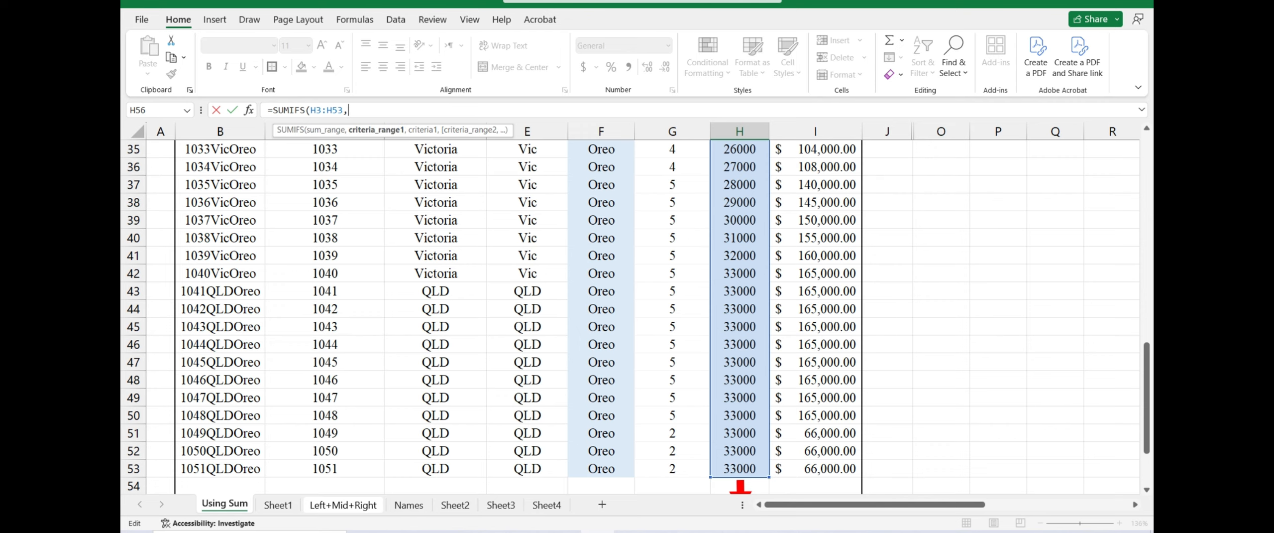
Step: Add the Products cells F3:F53 as the first criteria range of the SUMIFS formula, with the criterion "Twix"
scroll(741, 485, "up", 9)
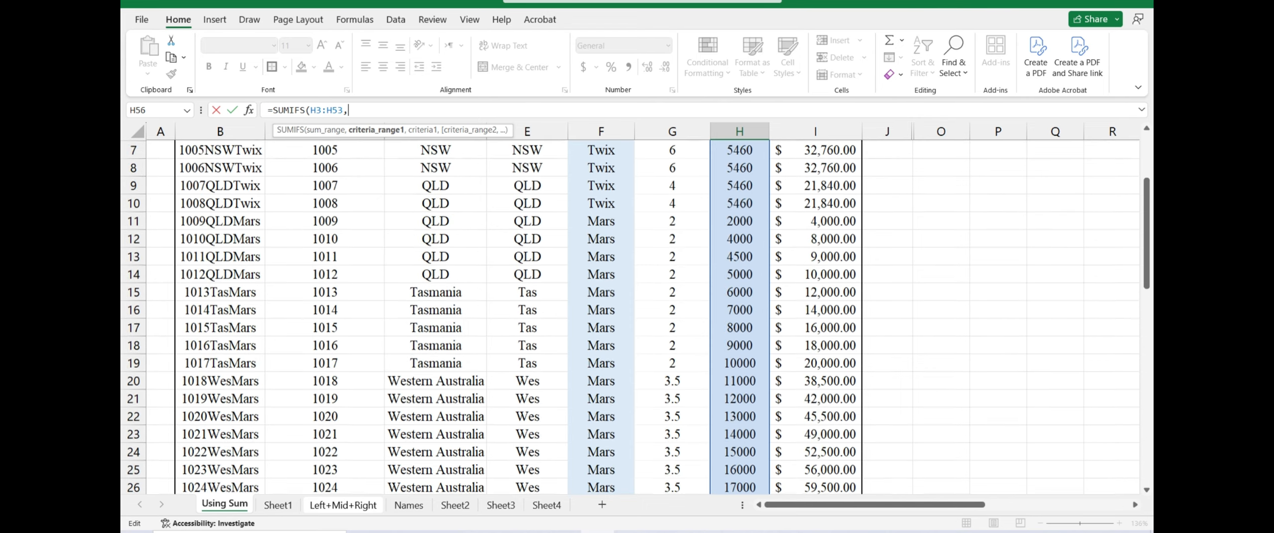
scroll(519, 317, "up", 2)
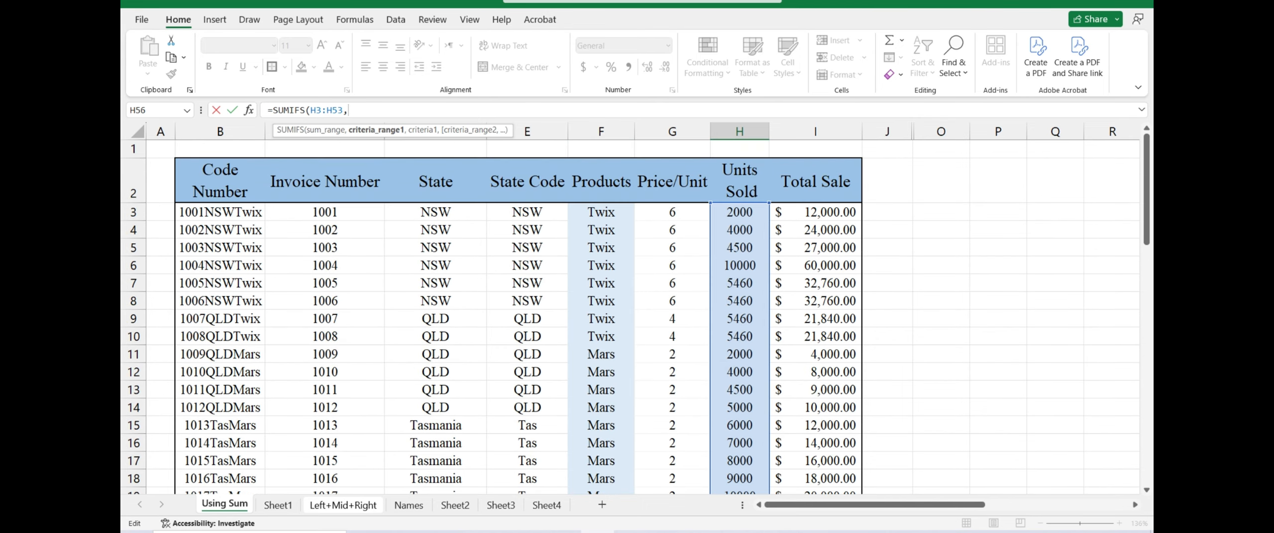
left_click(601, 212)
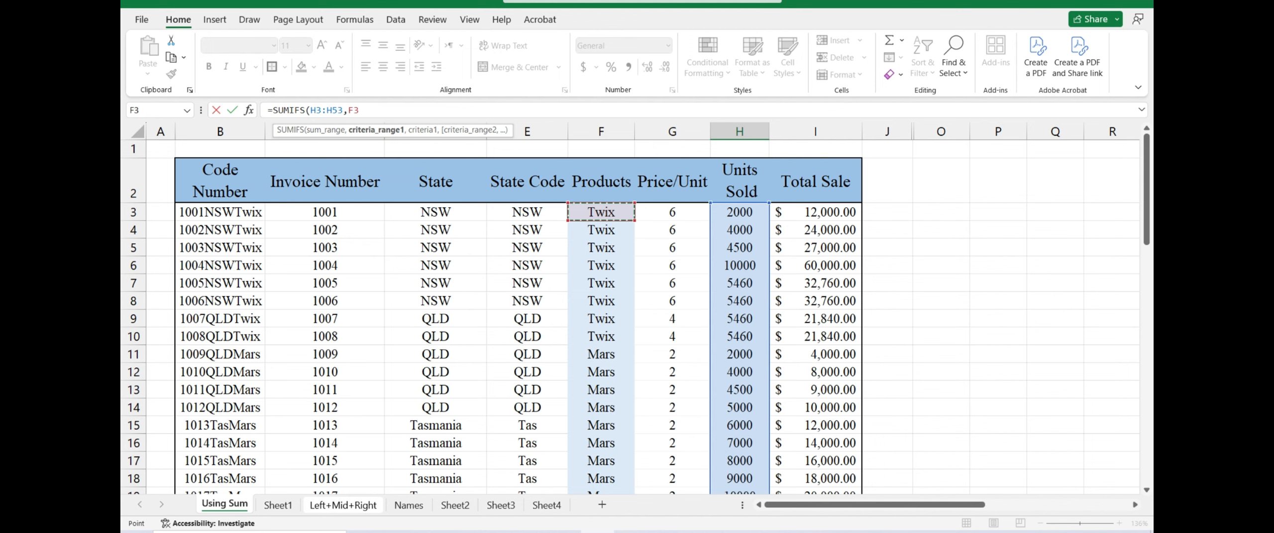
key("ctrl+shift+Down")
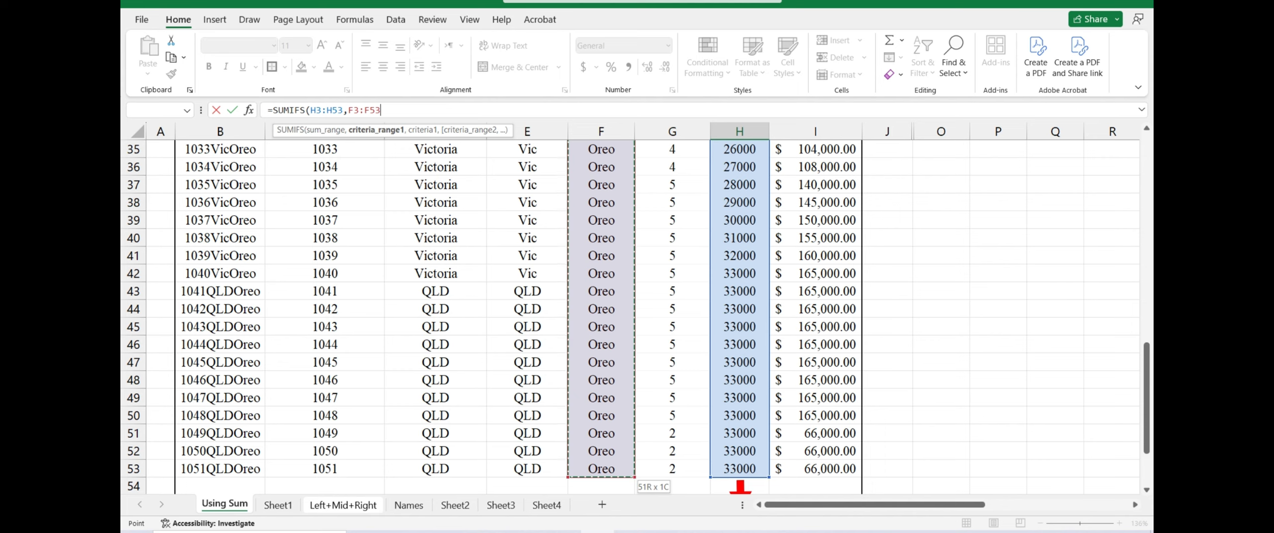
type(",")
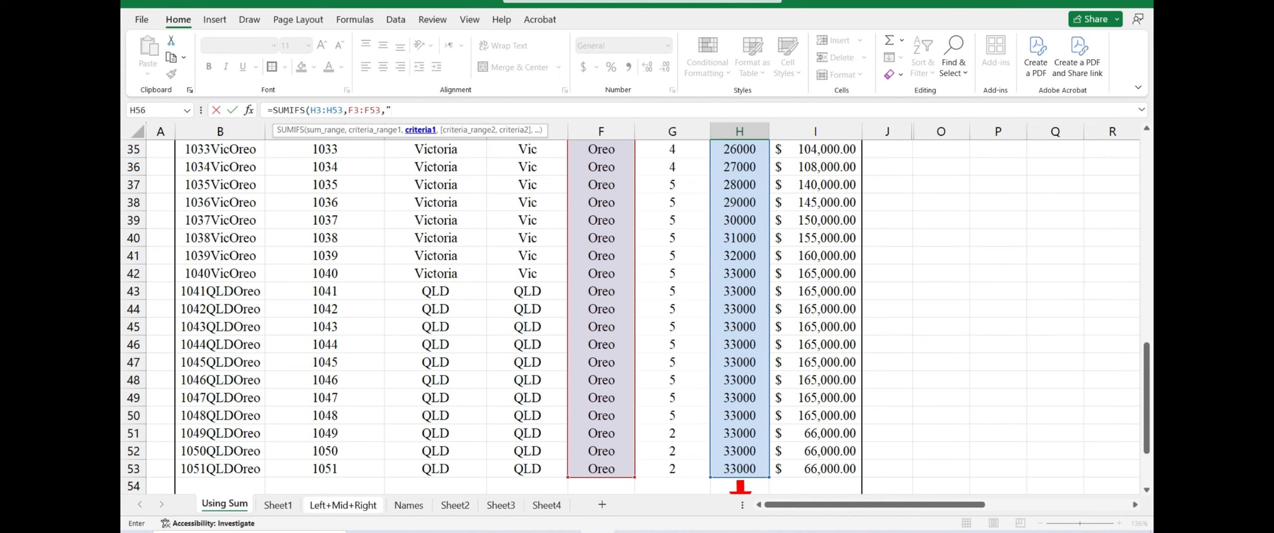
type("Twix\",")
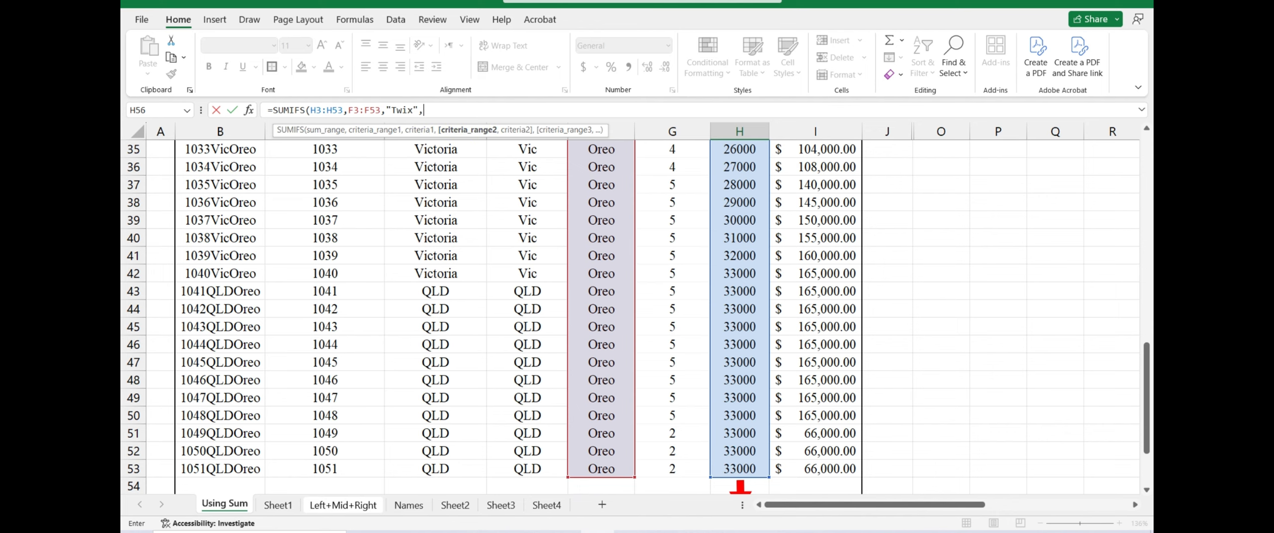
Step: Complete the SUMIFS formula with the Units Sold cells H3:H53 as the second criteria range and the criterion ">5000"
scroll(740, 485, "up", 11)
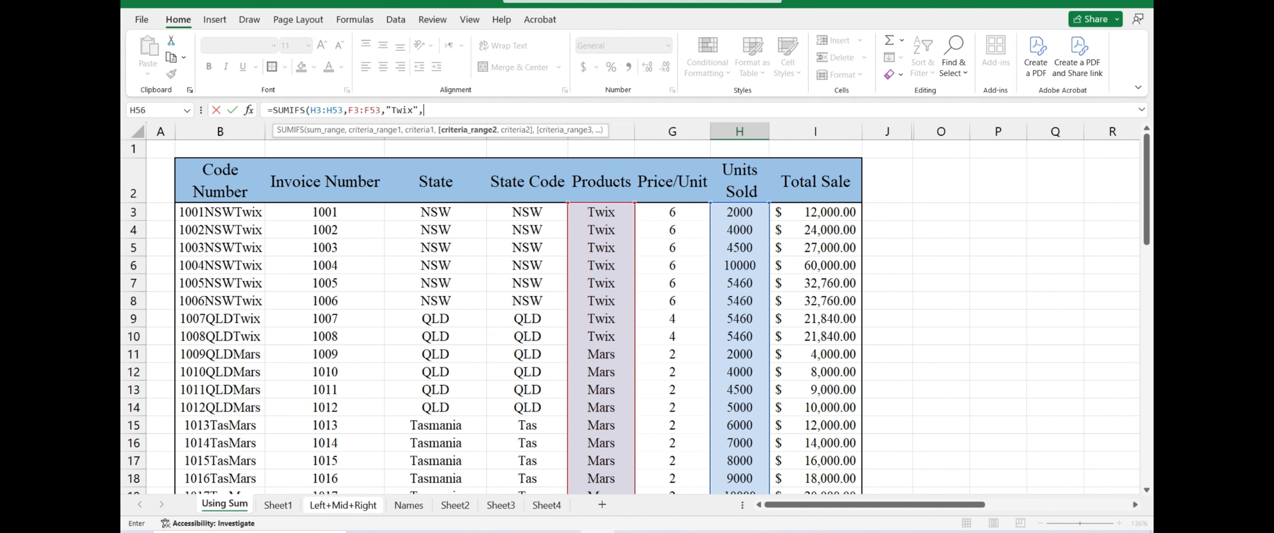
left_click(740, 212)
left_click_drag(741, 212, 740, 486)
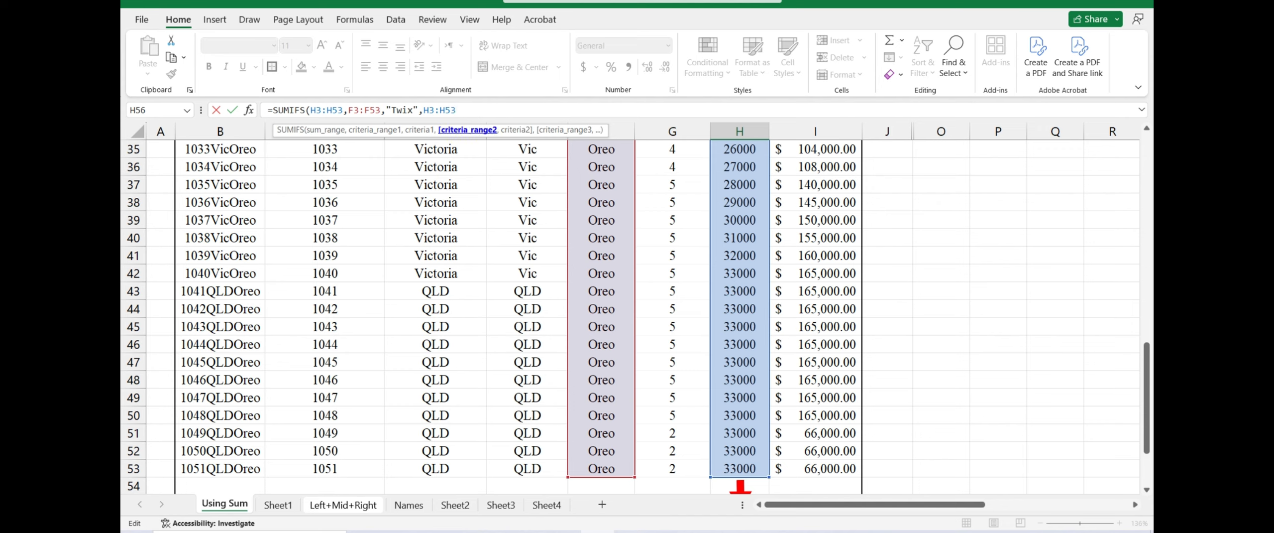
type(",\">50")
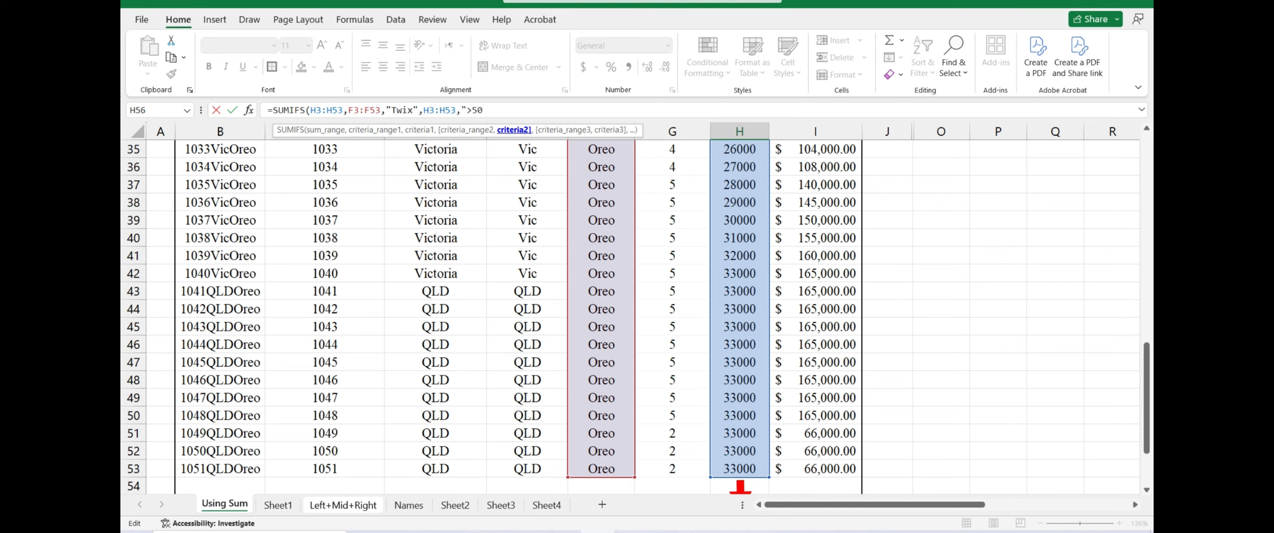
type("0\")")
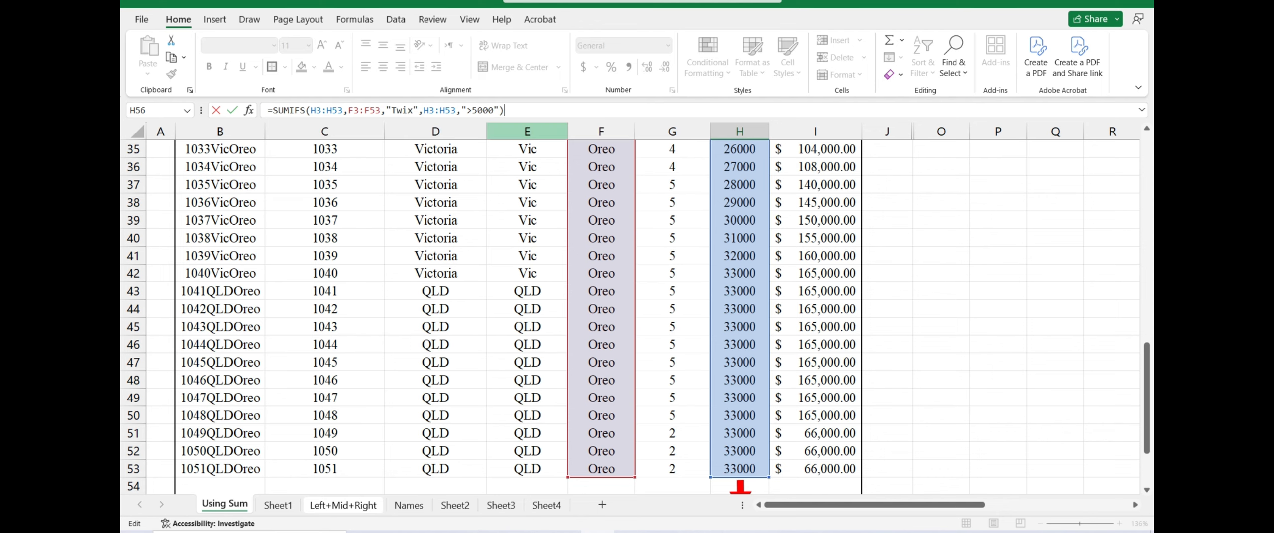
key("Return")
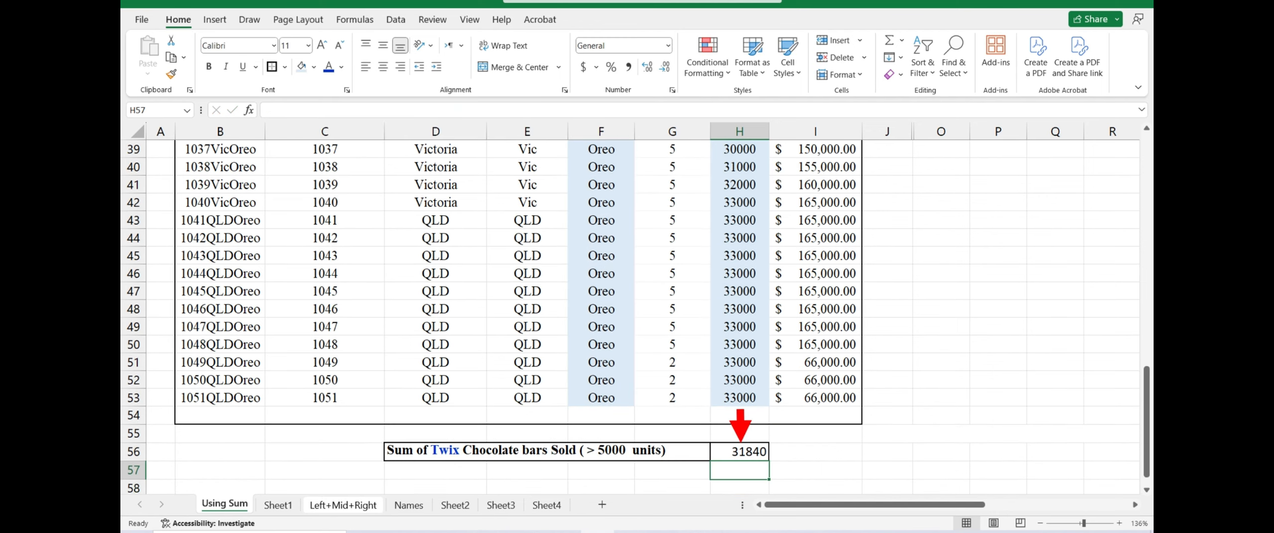